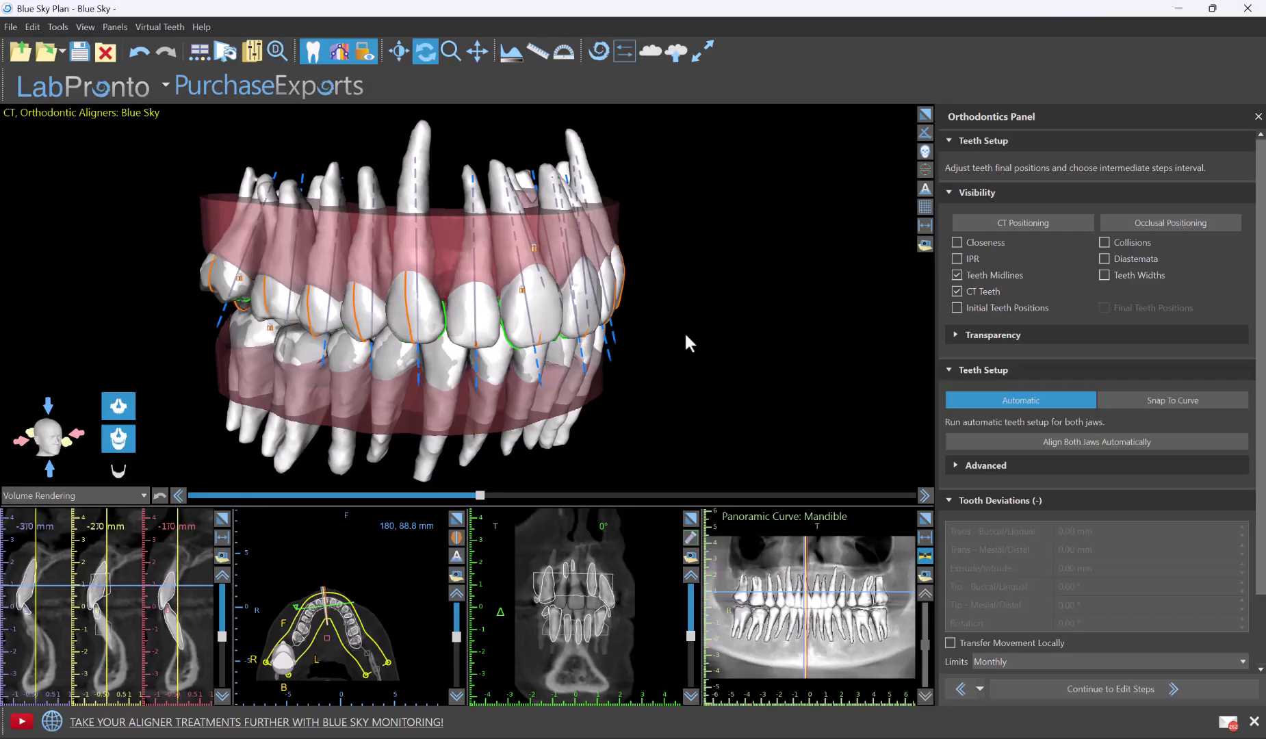
pyautogui.moveTo(684, 331); pyautogui.dragTo(753, 385)
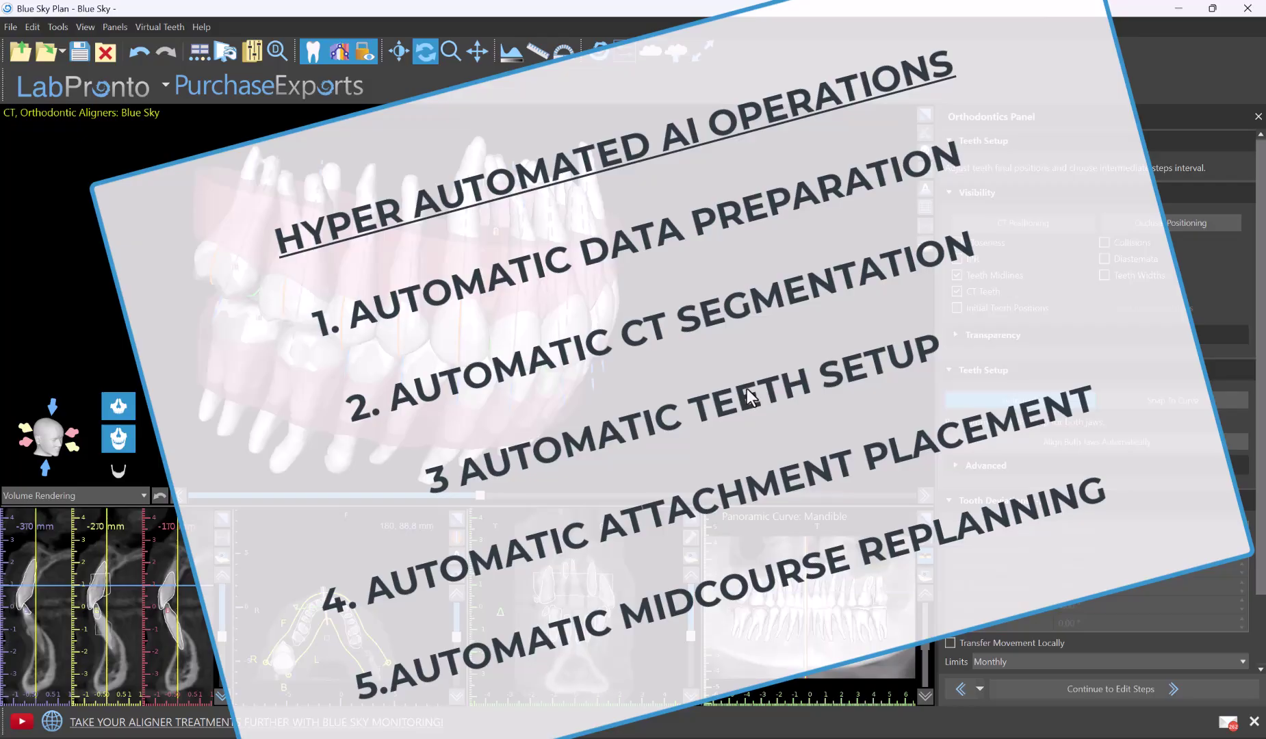
pyautogui.moveTo(749, 402); pyautogui.dragTo(802, 431)
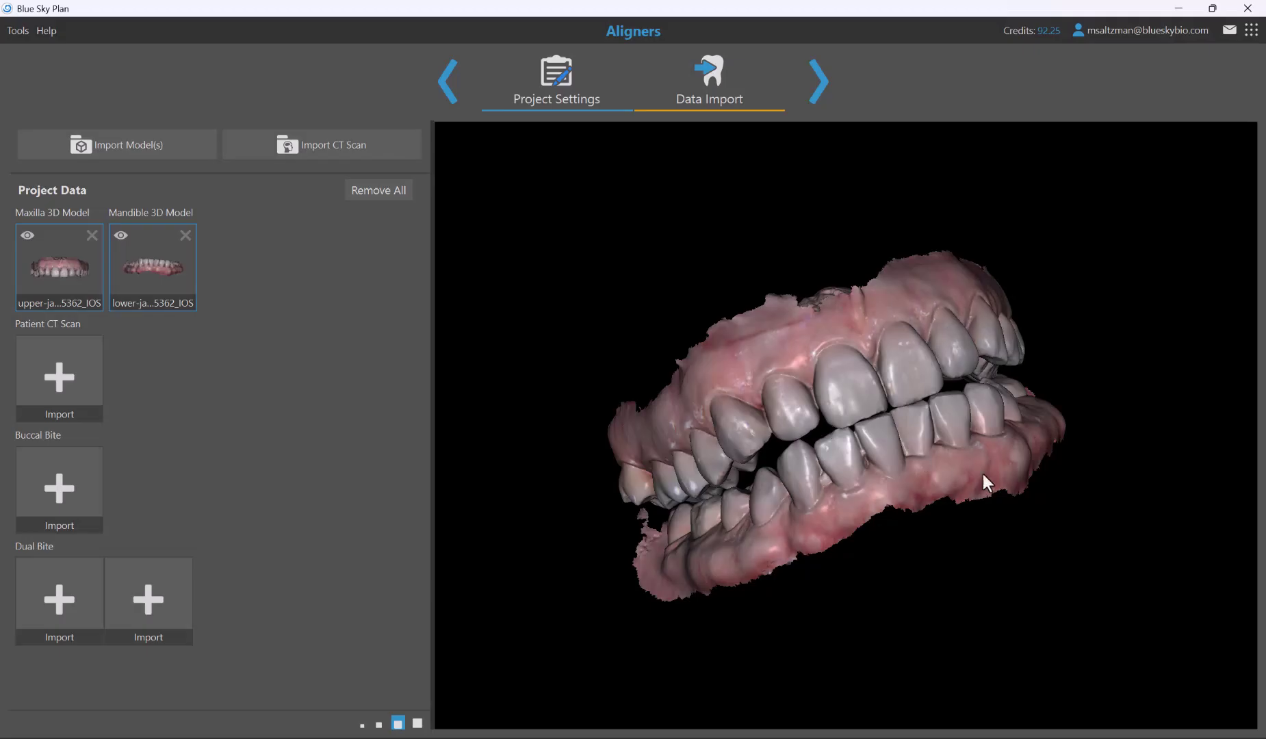
pyautogui.moveTo(983, 483); pyautogui.dragTo(983, 571)
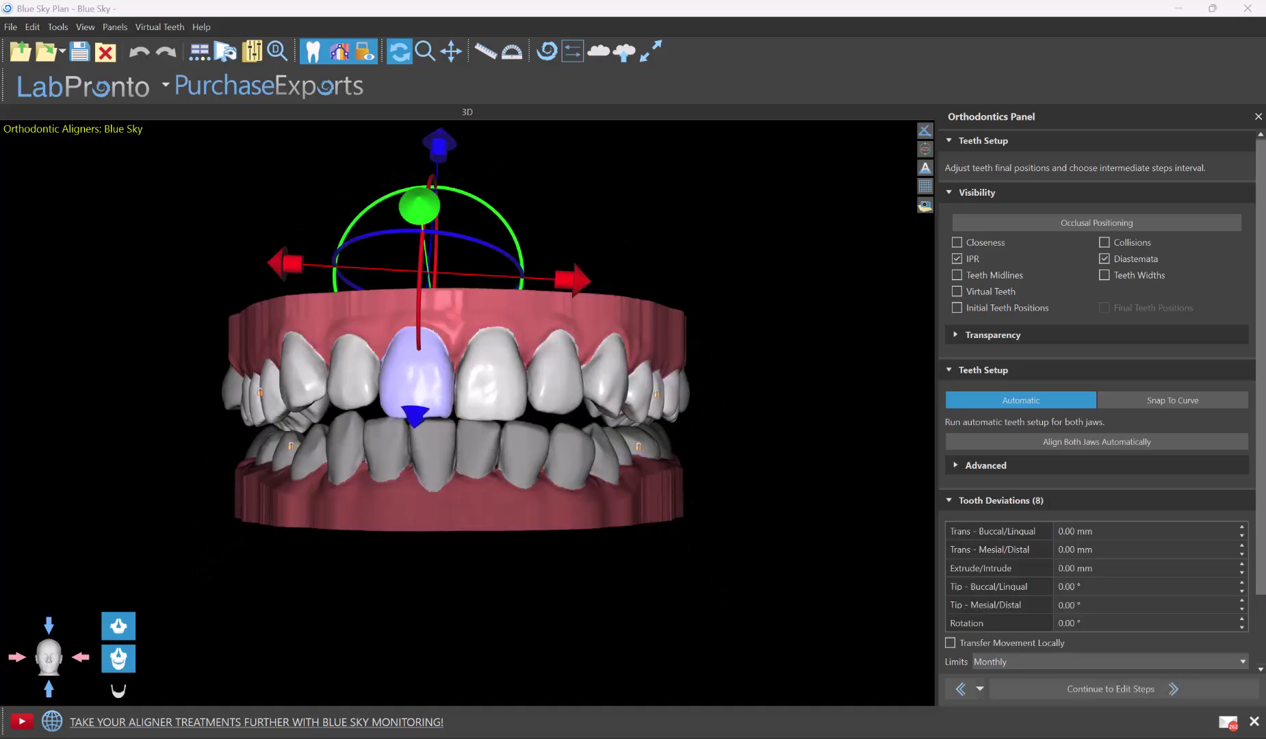
pyautogui.moveTo(628, 418); pyautogui.dragTo(479, 356)
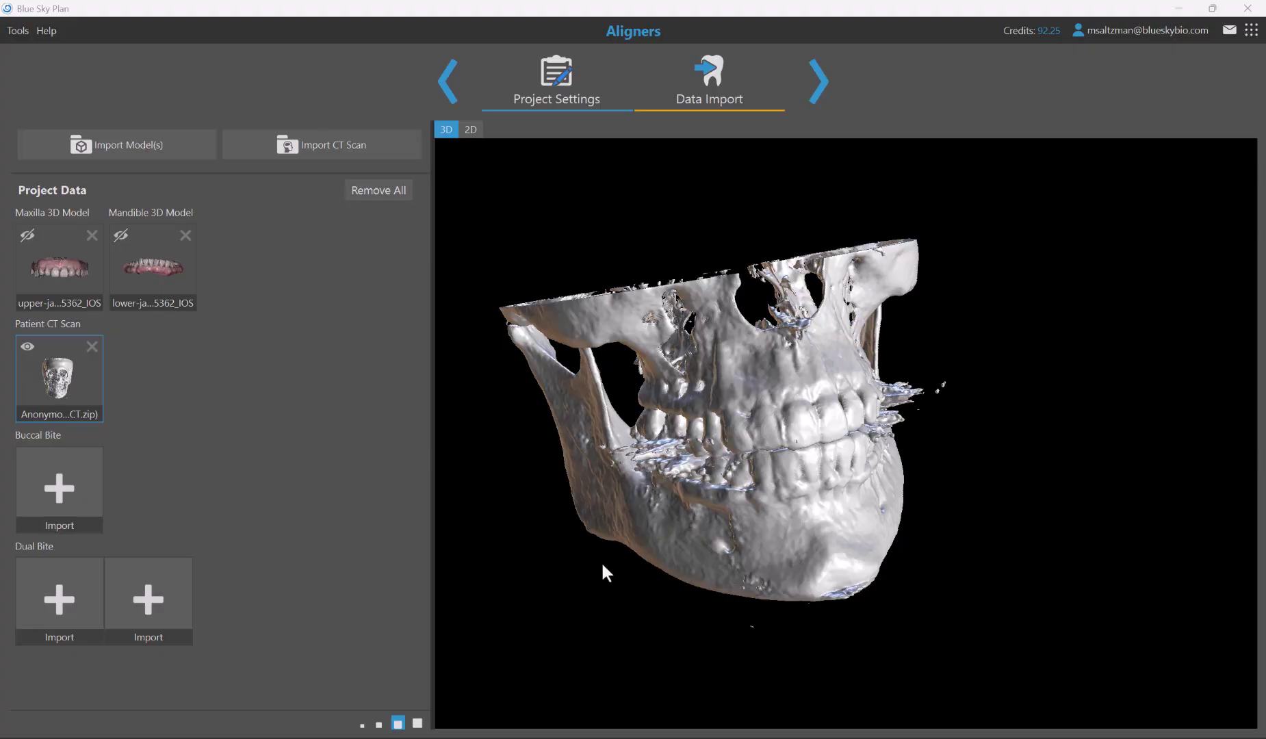
# Look over the patient CT scan and proceed past data import with both jaw models and the scan loaded.
pyautogui.moveTo(596, 596); pyautogui.dragTo(627, 595)
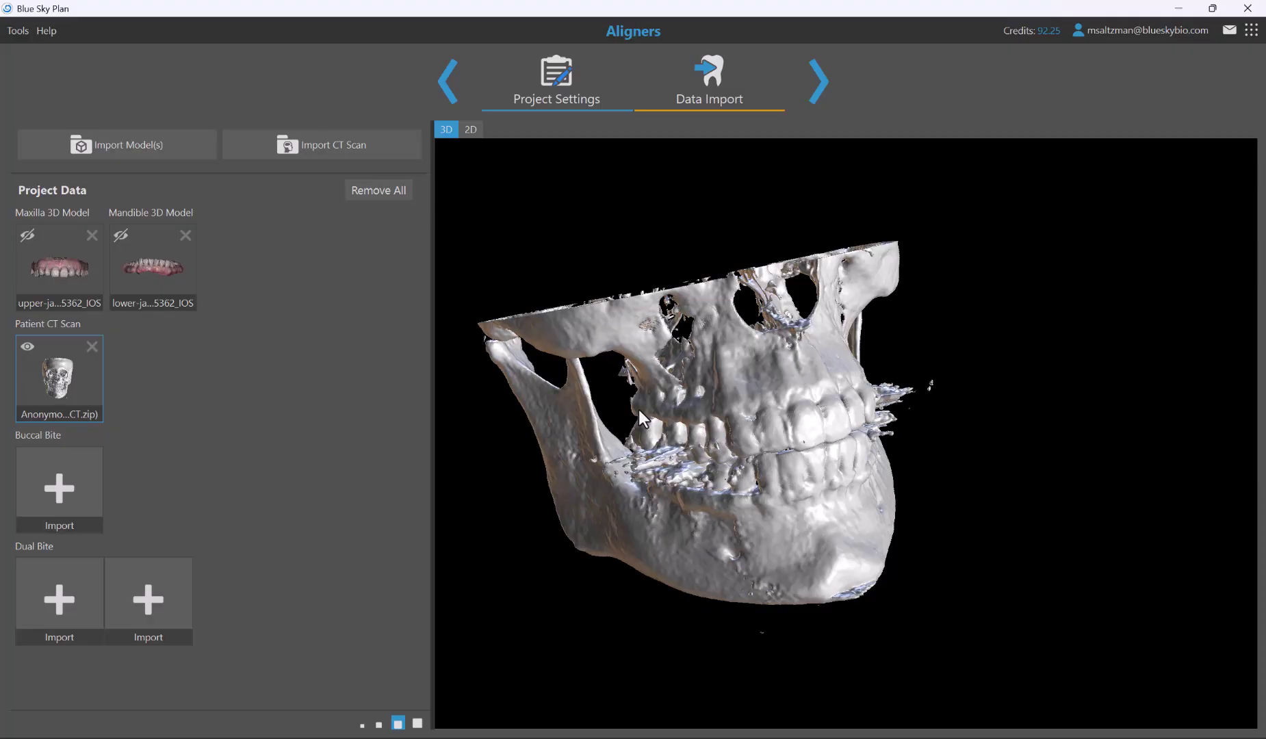
pyautogui.click(819, 82)
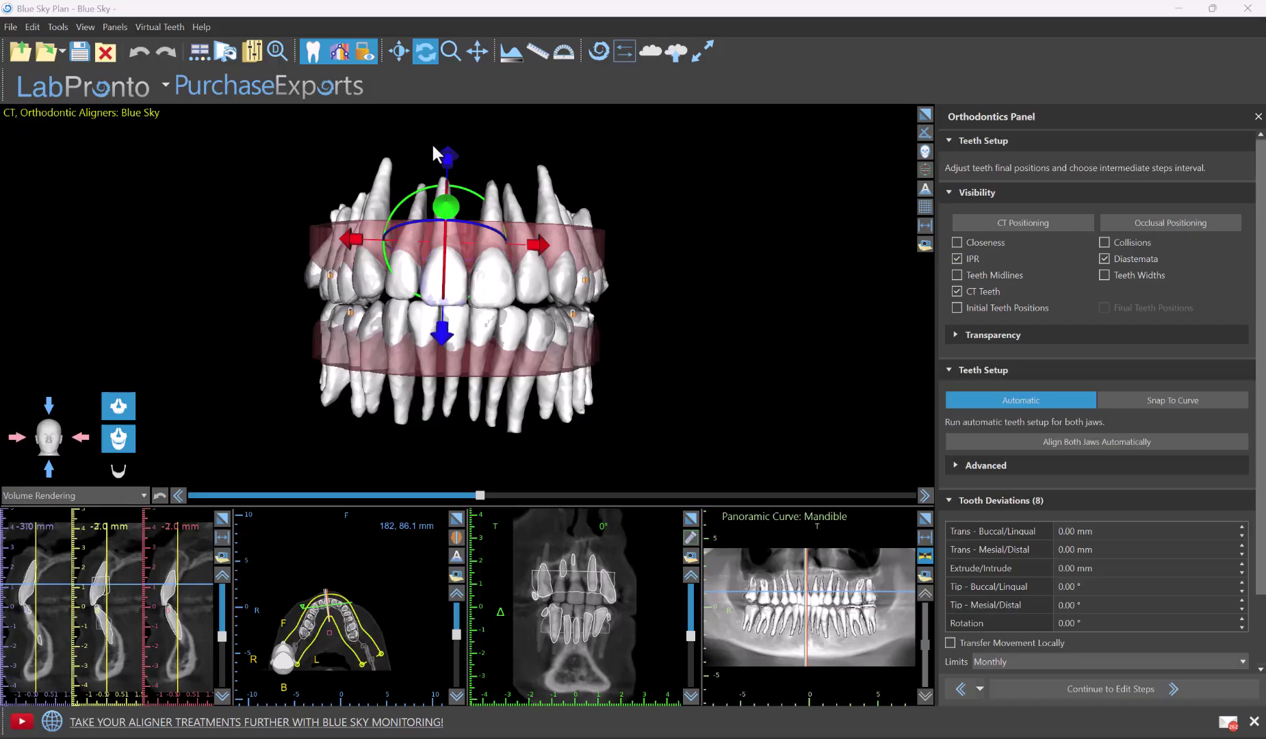
# Compare the crowns and roots from several angles with the CT teeth hidden and shown, leaving the CT teeth displayed.
pyautogui.click(957, 291)
pyautogui.moveTo(684, 232); pyautogui.dragTo(821, 177)
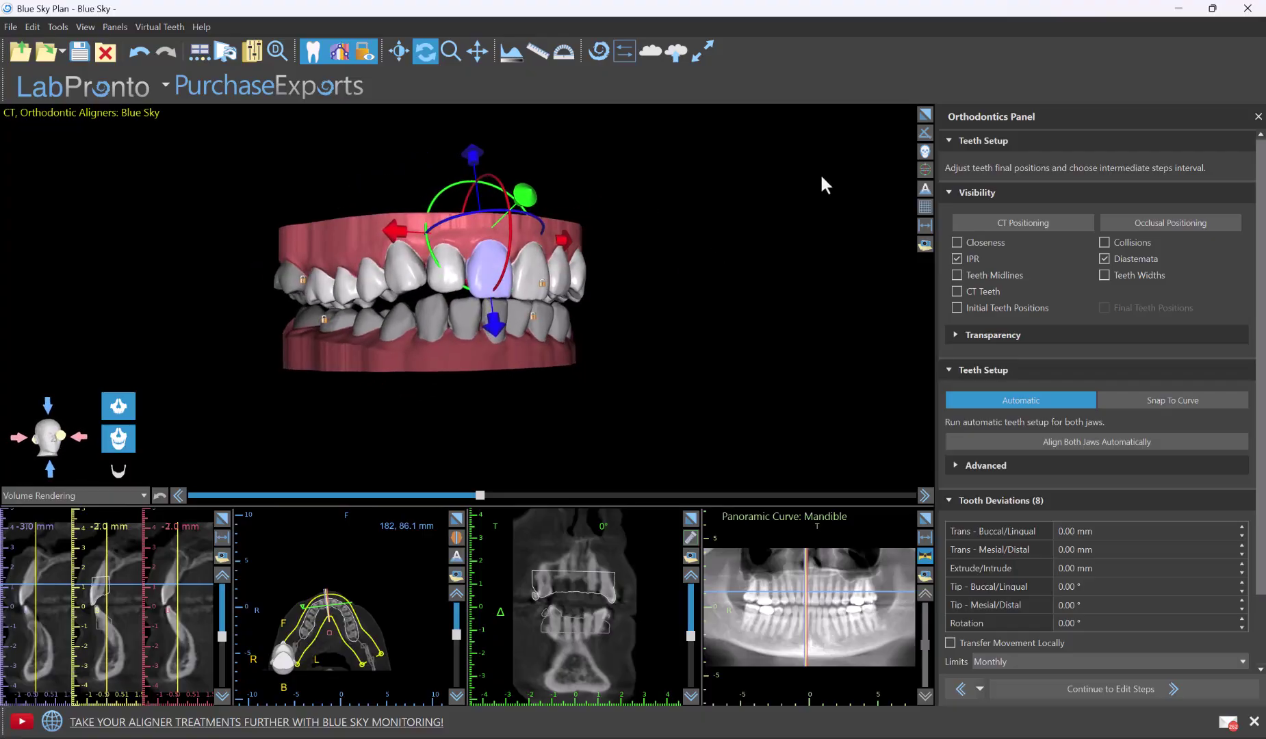
pyautogui.moveTo(587, 441); pyautogui.dragTo(555, 450)
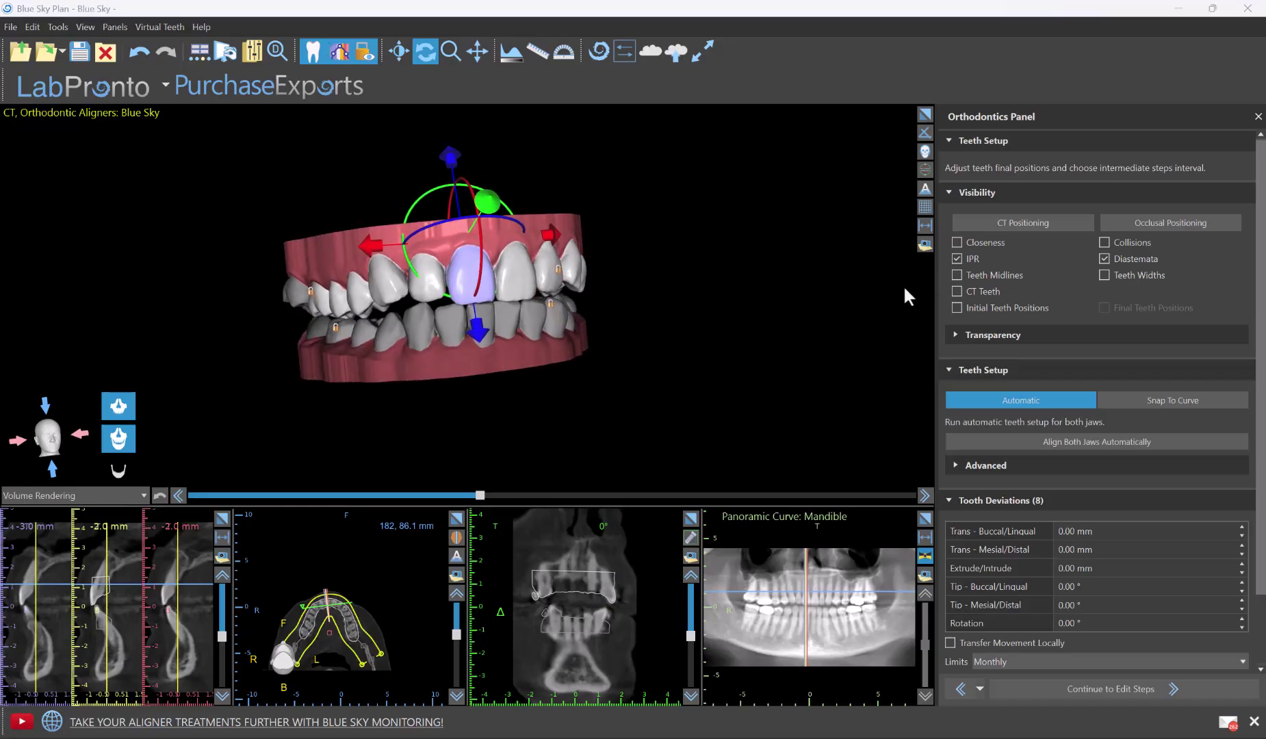
pyautogui.click(956, 292)
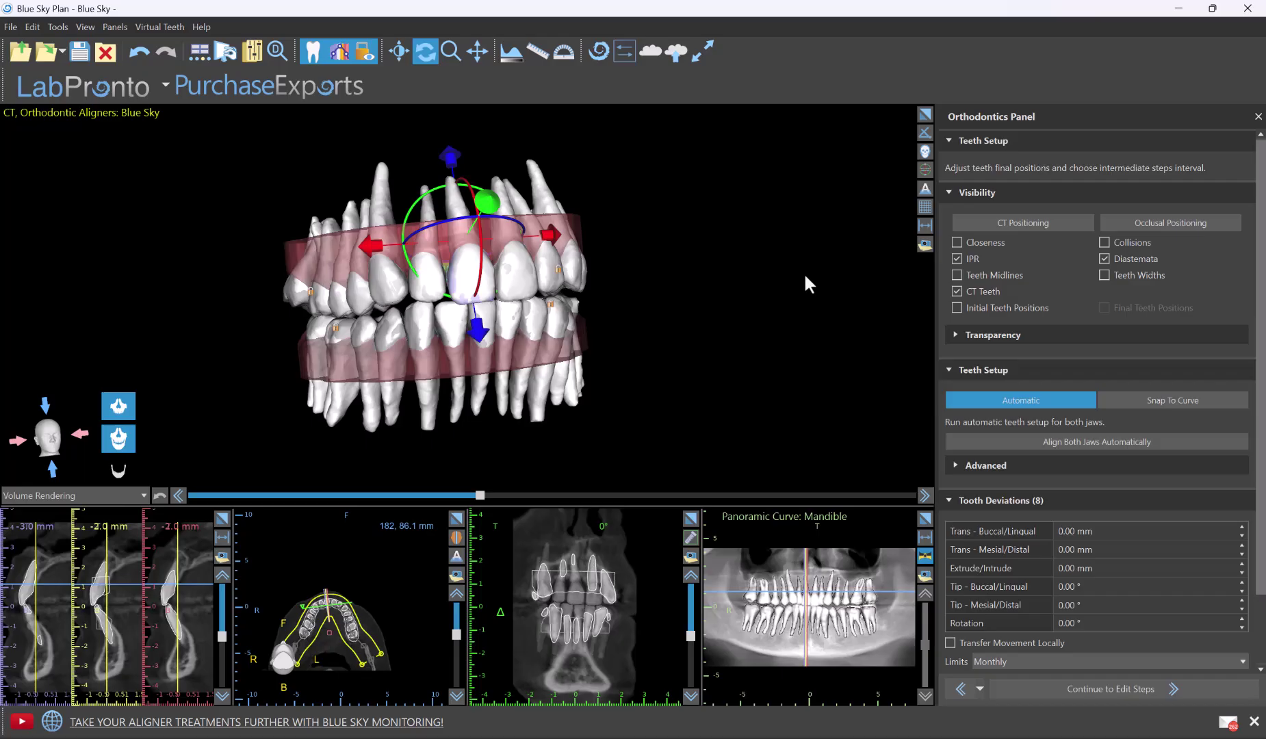
pyautogui.moveTo(803, 272); pyautogui.dragTo(806, 301)
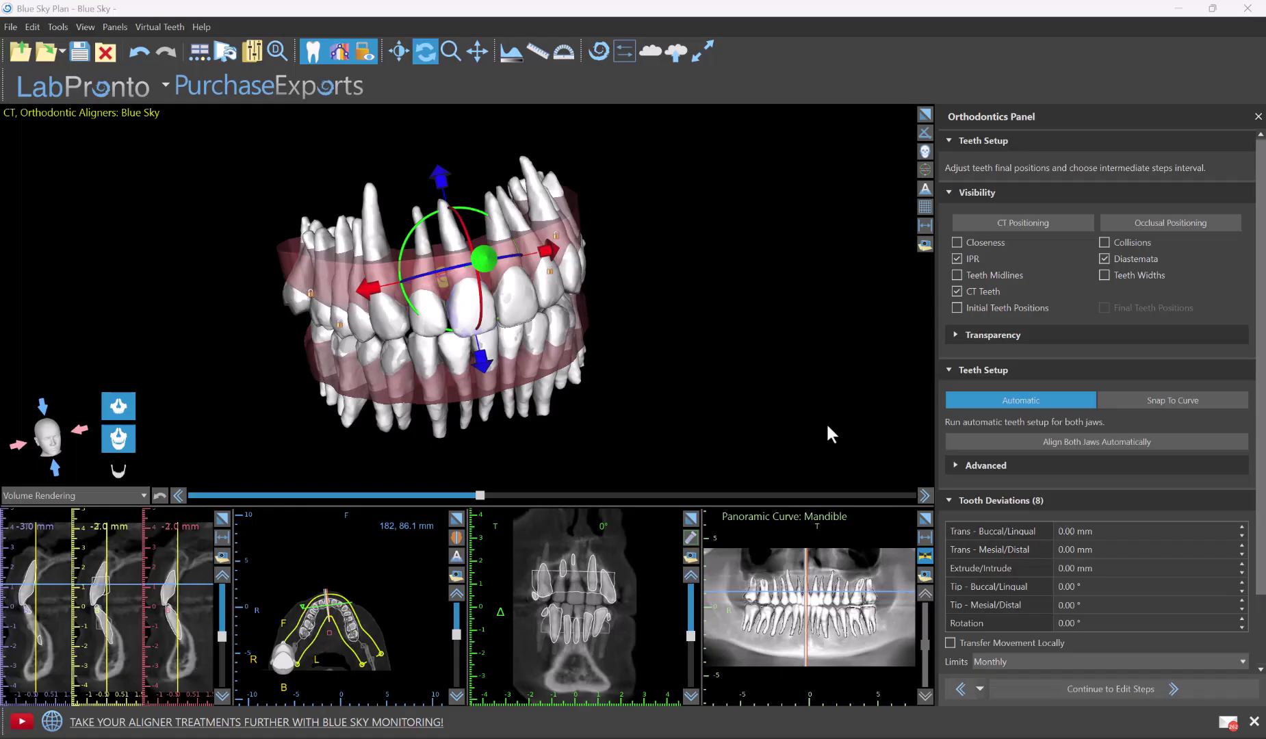
pyautogui.moveTo(826, 422); pyautogui.dragTo(799, 356)
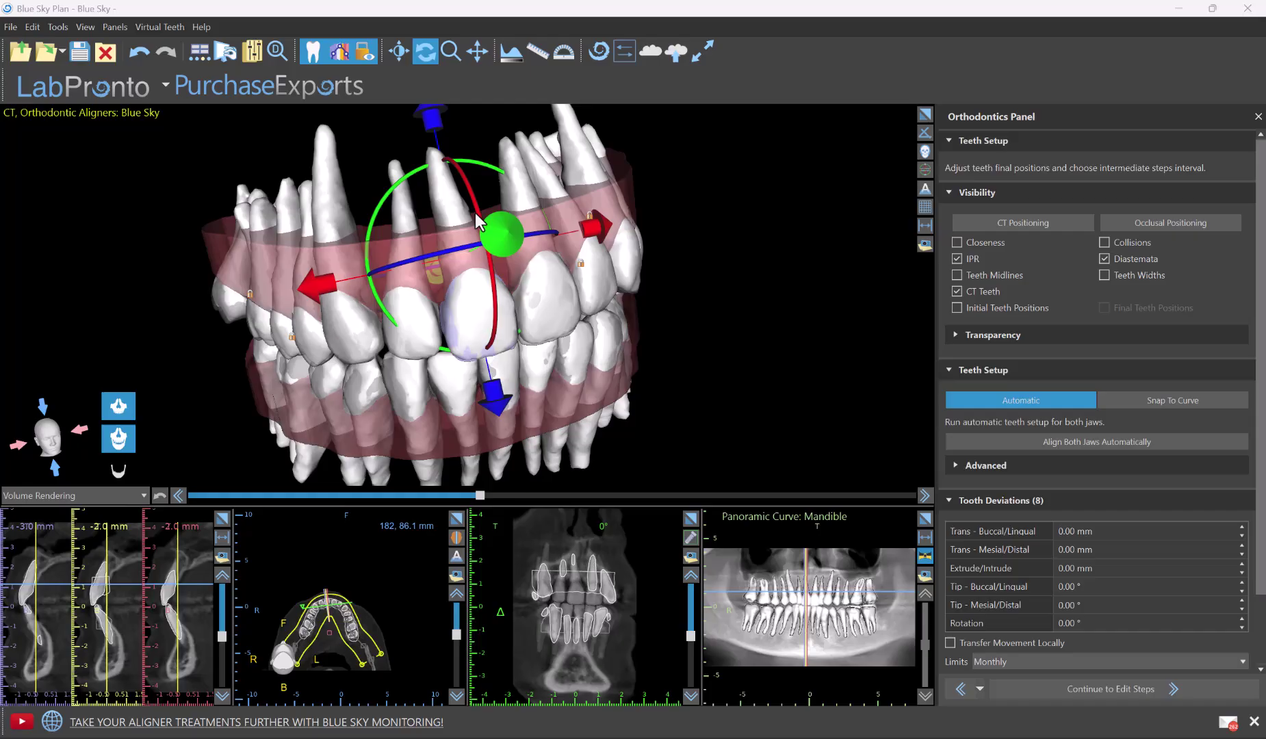
pyautogui.click(957, 291)
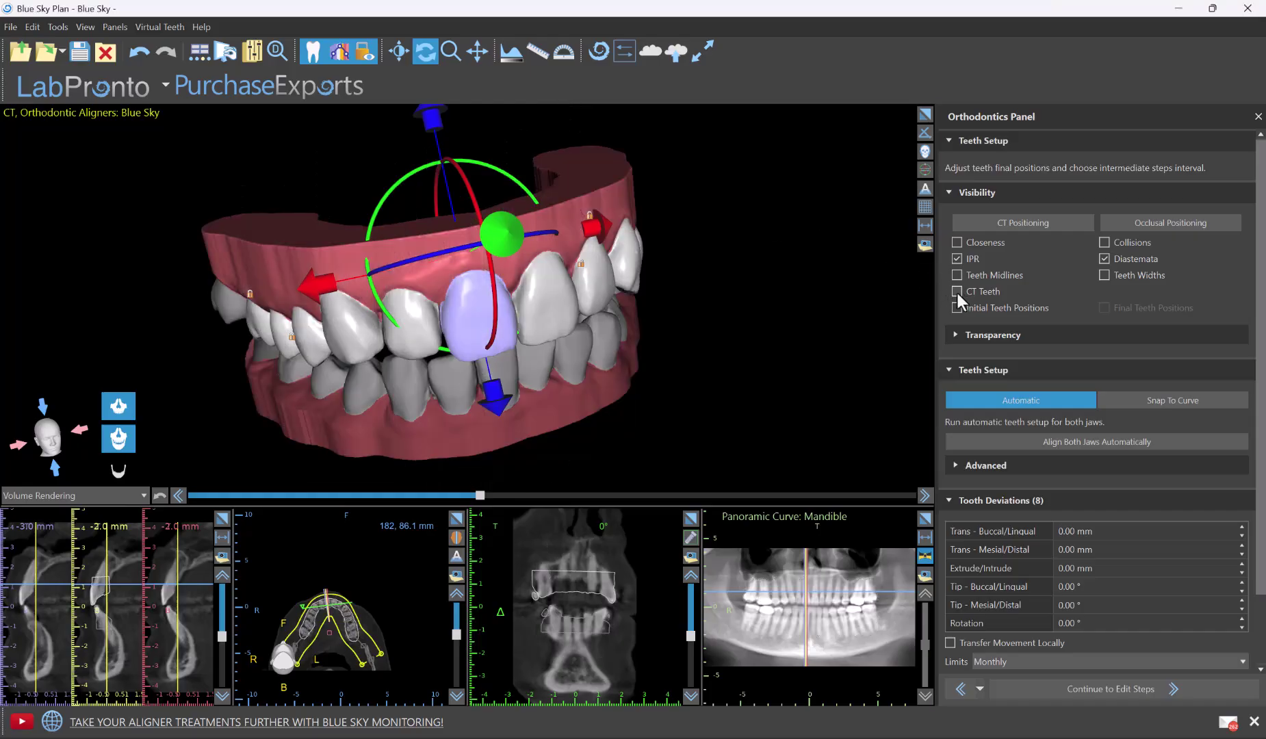
pyautogui.click(957, 291)
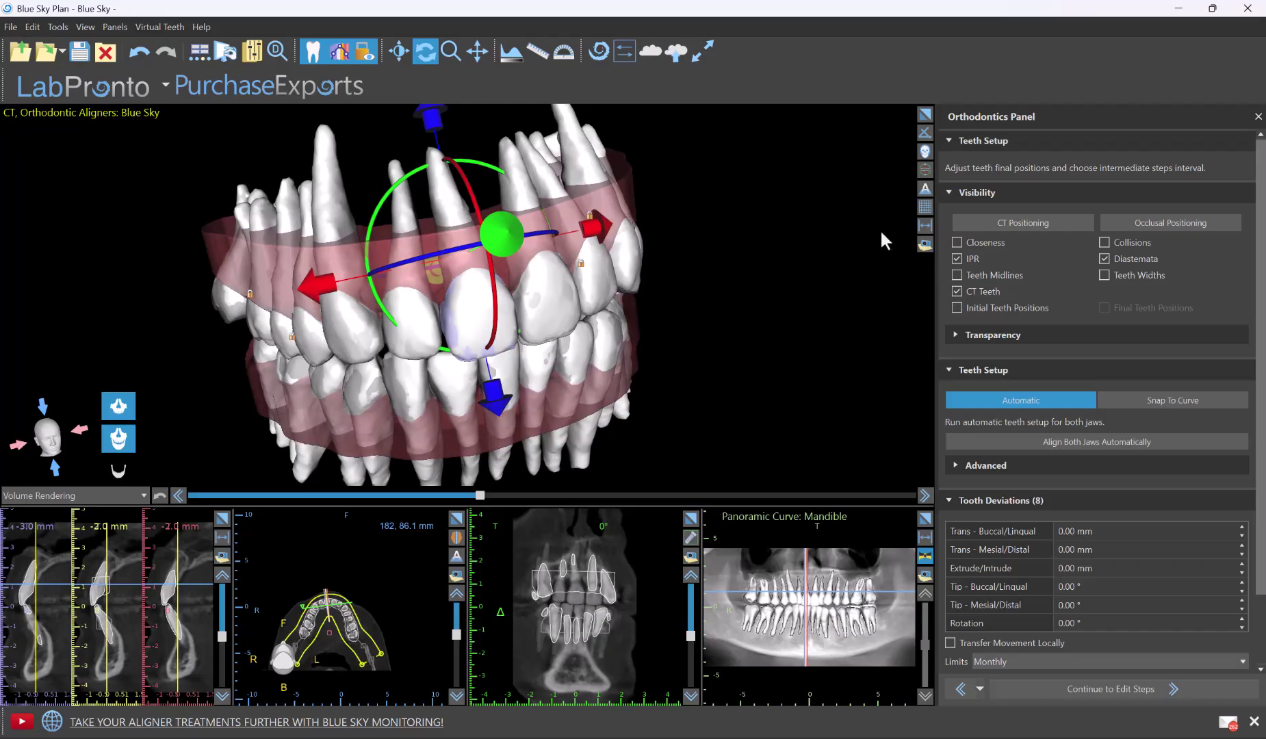
# Run the automatic teeth setup to align both jaws and inspect the new tooth positions.
pyautogui.click(1056, 443)
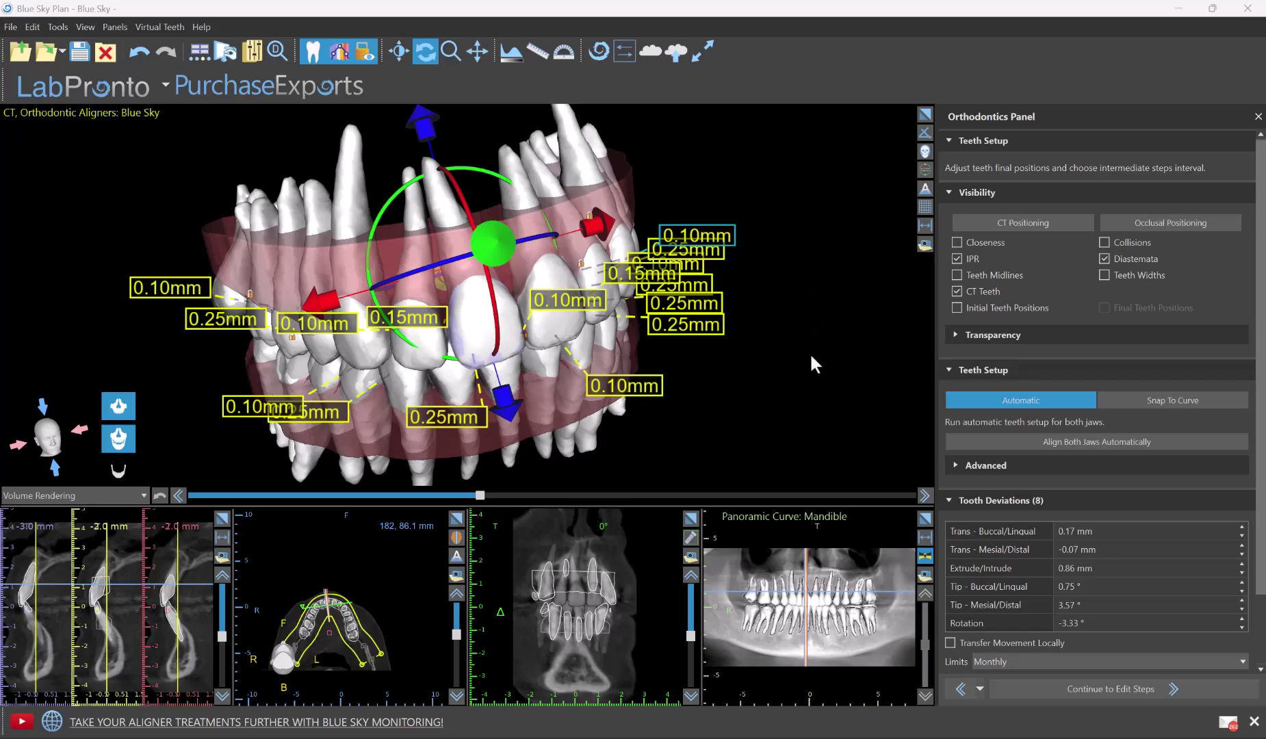
pyautogui.moveTo(807, 369); pyautogui.dragTo(826, 299)
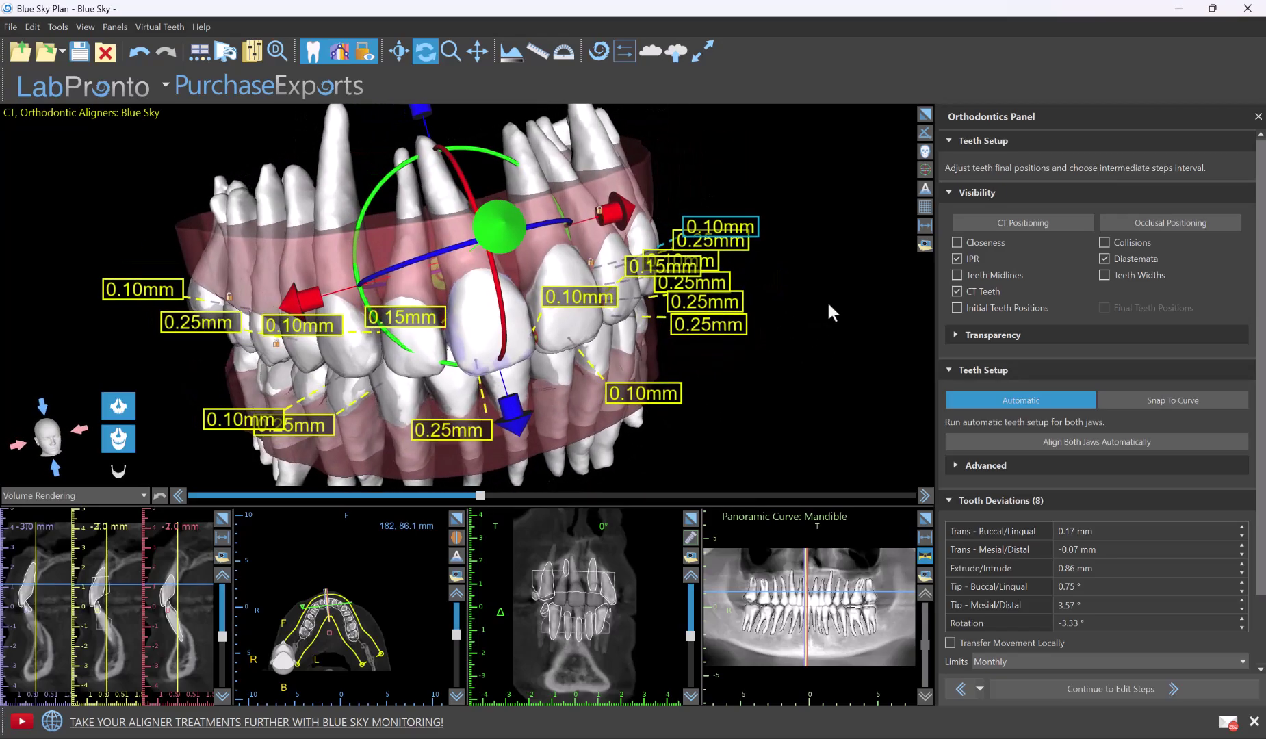
# Compare the aligned model with the IPR and diastemata labels off and on, and open the advanced teeth setup options.
pyautogui.click(957, 260)
pyautogui.click(1101, 259)
pyautogui.click(1101, 259)
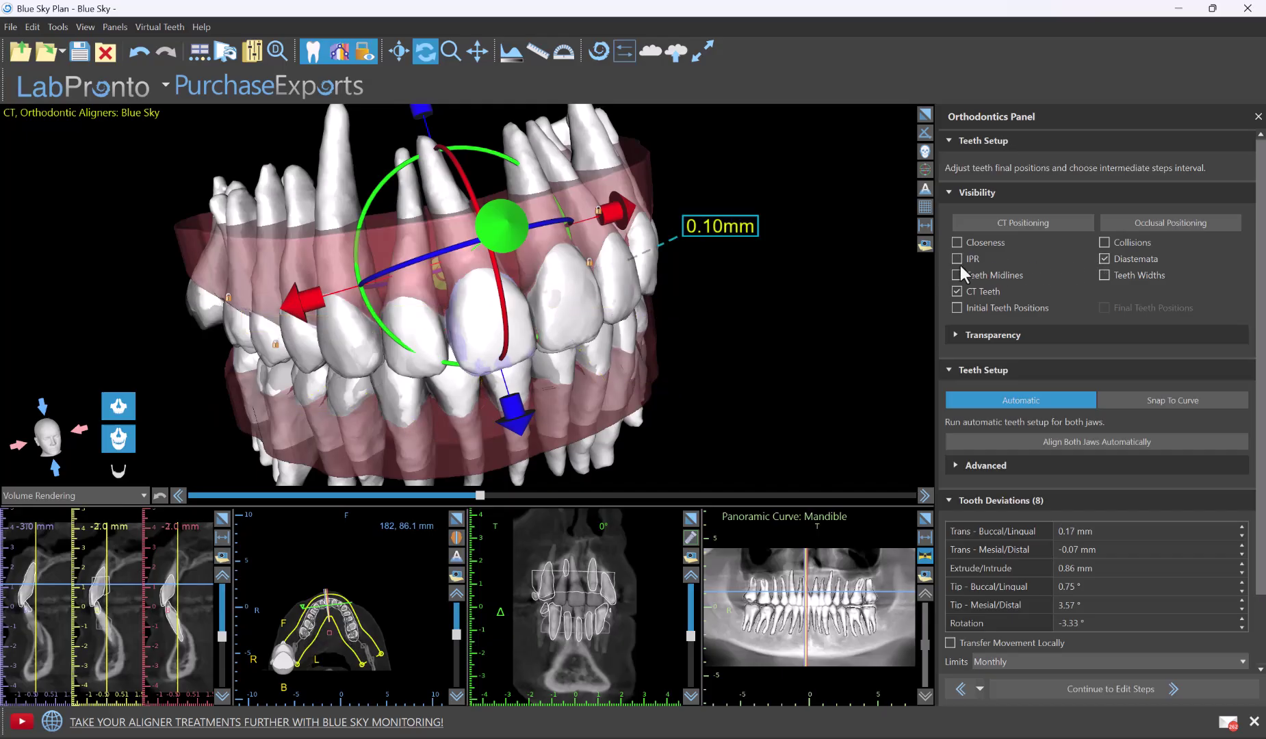
pyautogui.click(956, 260)
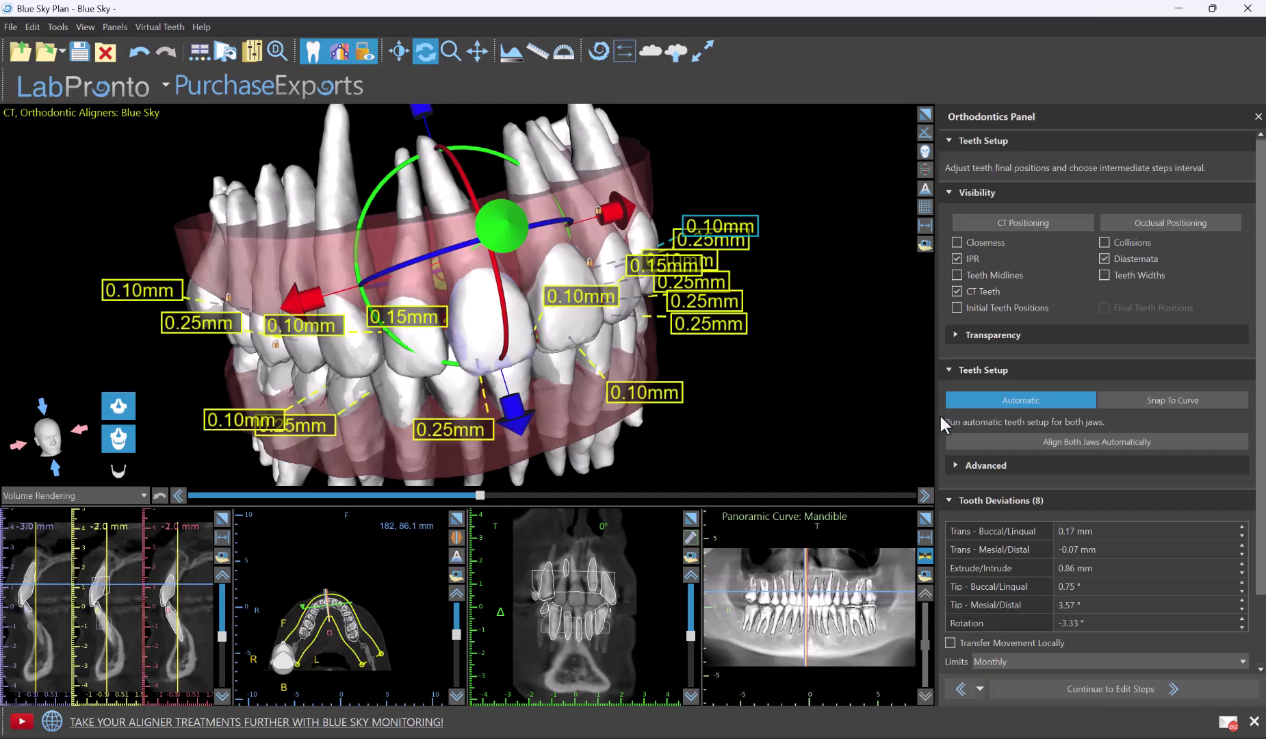
pyautogui.click(955, 466)
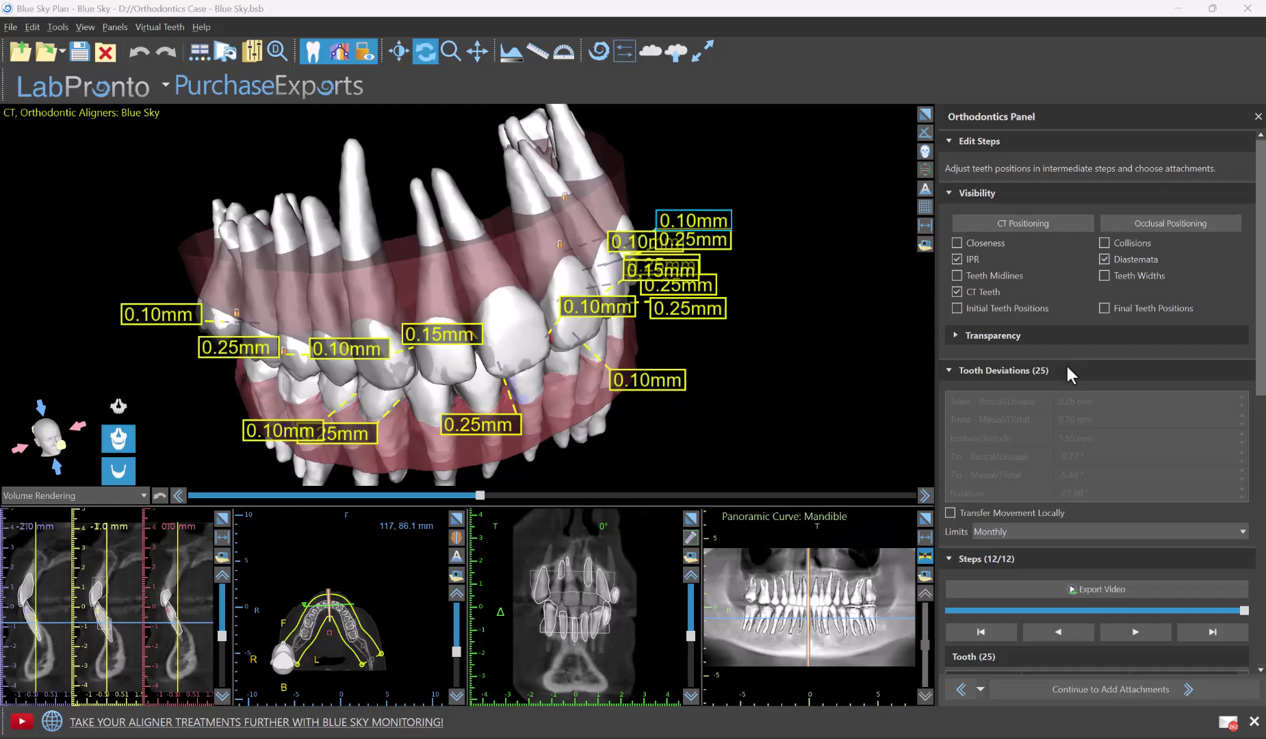
# Continue from step editing to the attachments stage and automatically place medium standard vertical rectangular attachments at mid placement.
pyautogui.scroll(-10, 1066, 369)
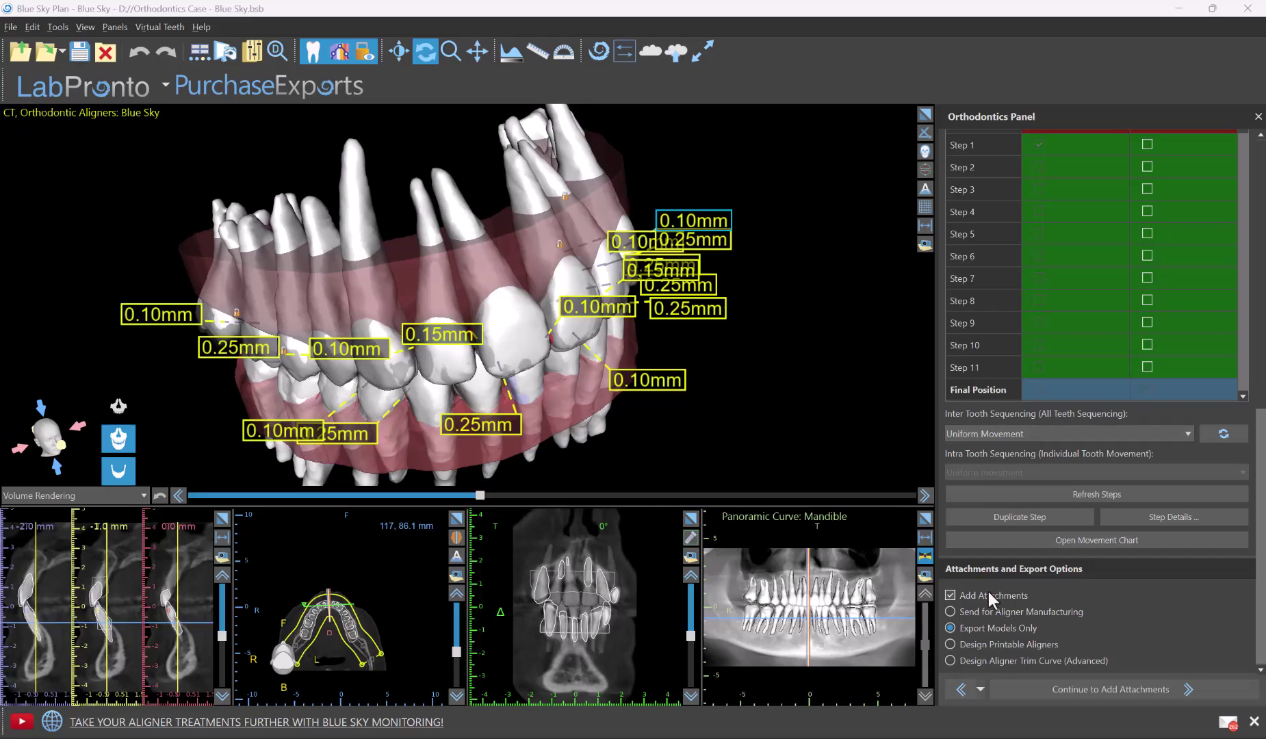
pyautogui.click(1066, 693)
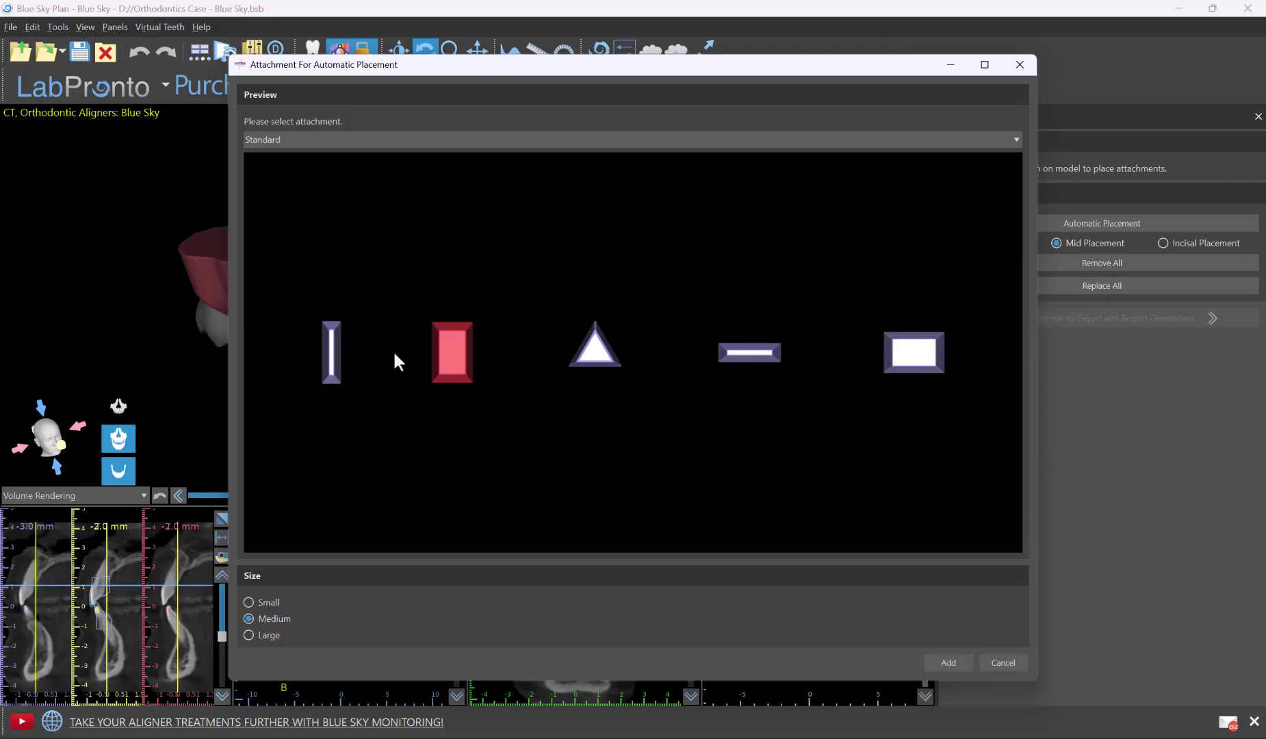
pyautogui.click(960, 667)
pyautogui.moveTo(801, 474); pyautogui.dragTo(905, 287)
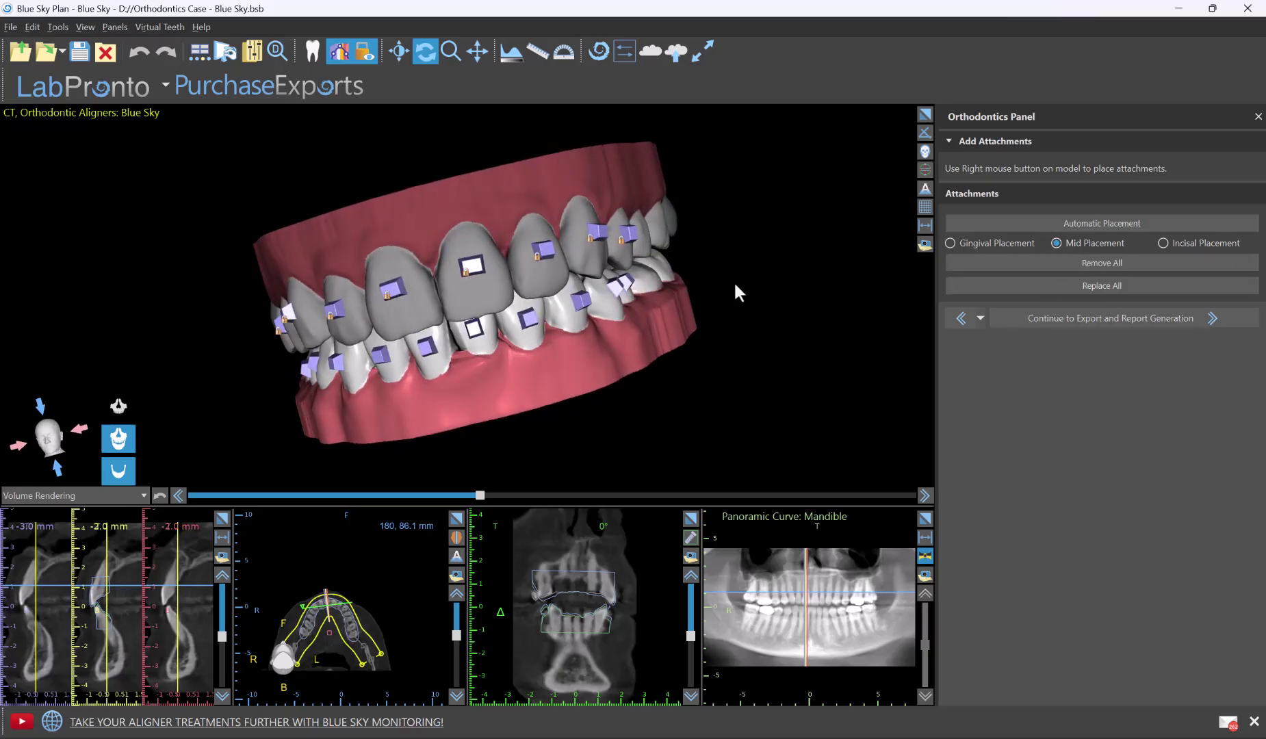
pyautogui.moveTo(733, 281); pyautogui.dragTo(411, 117)
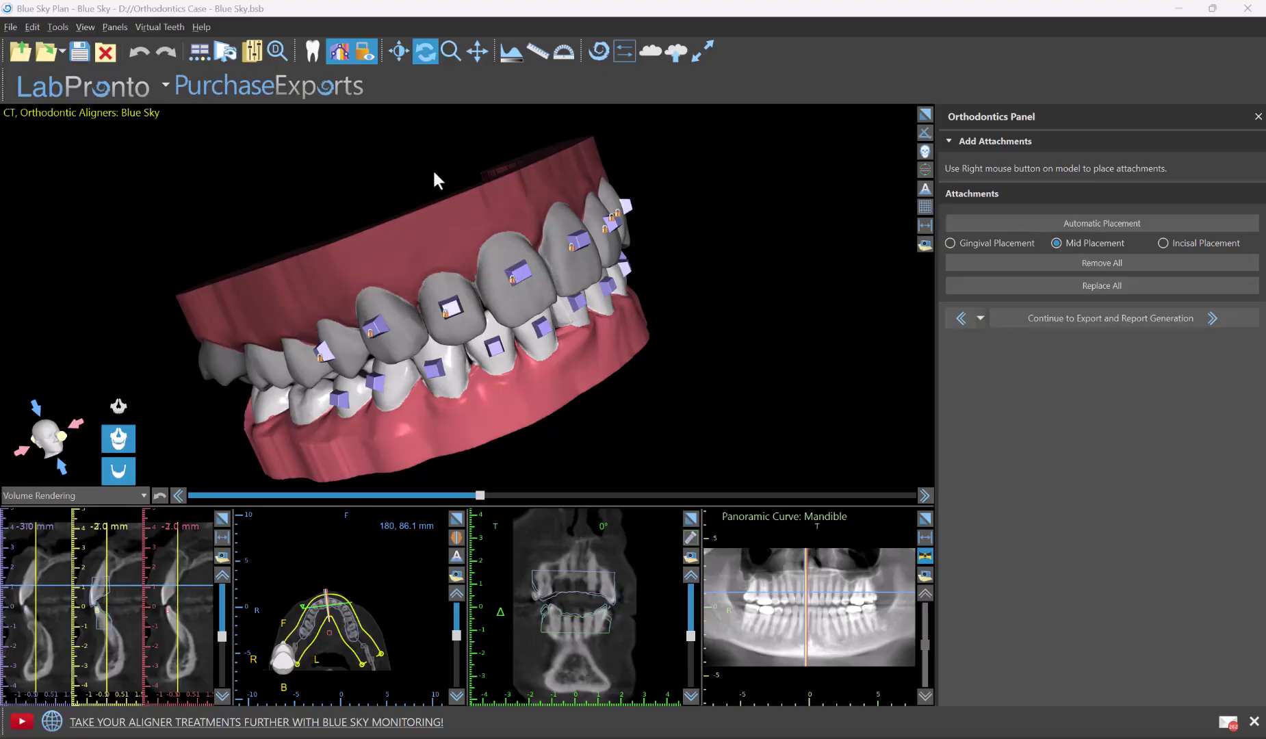
# Select the rearmost visible attachment on the lower premolar and duplicate it.
pyautogui.click(336, 404)
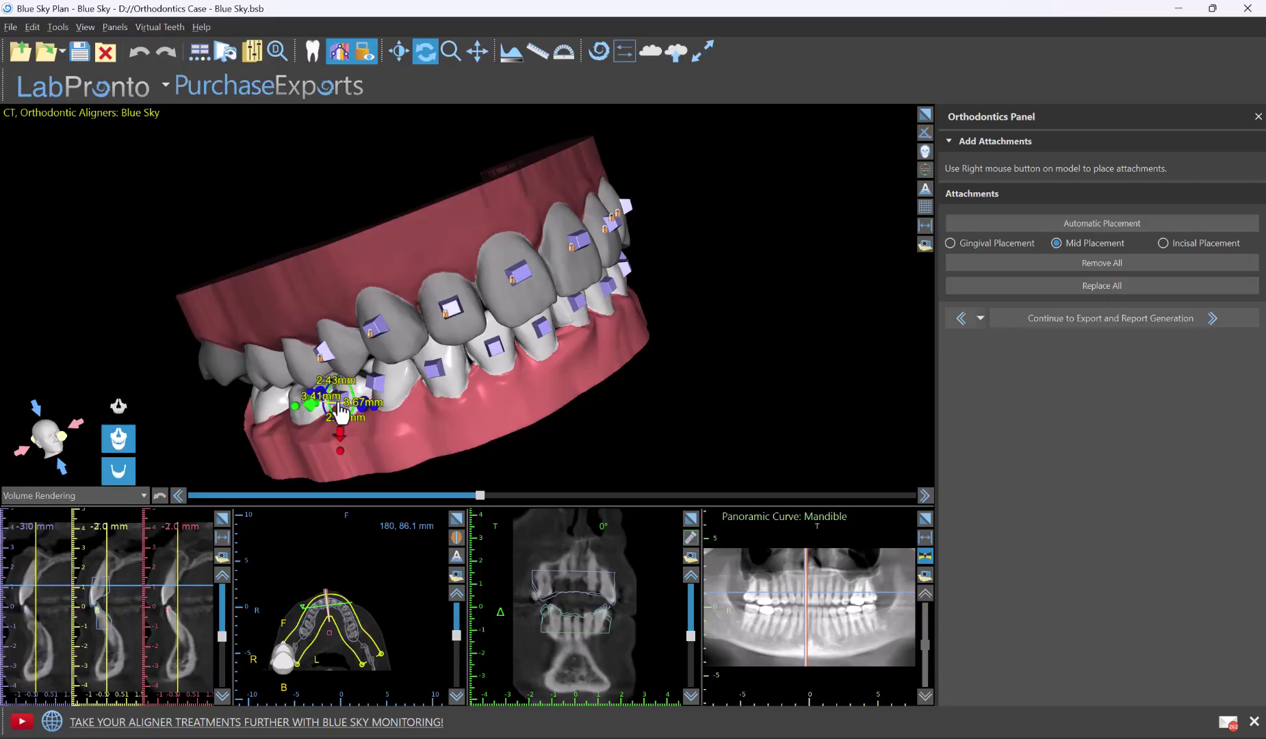
pyautogui.rightClick(340, 412)
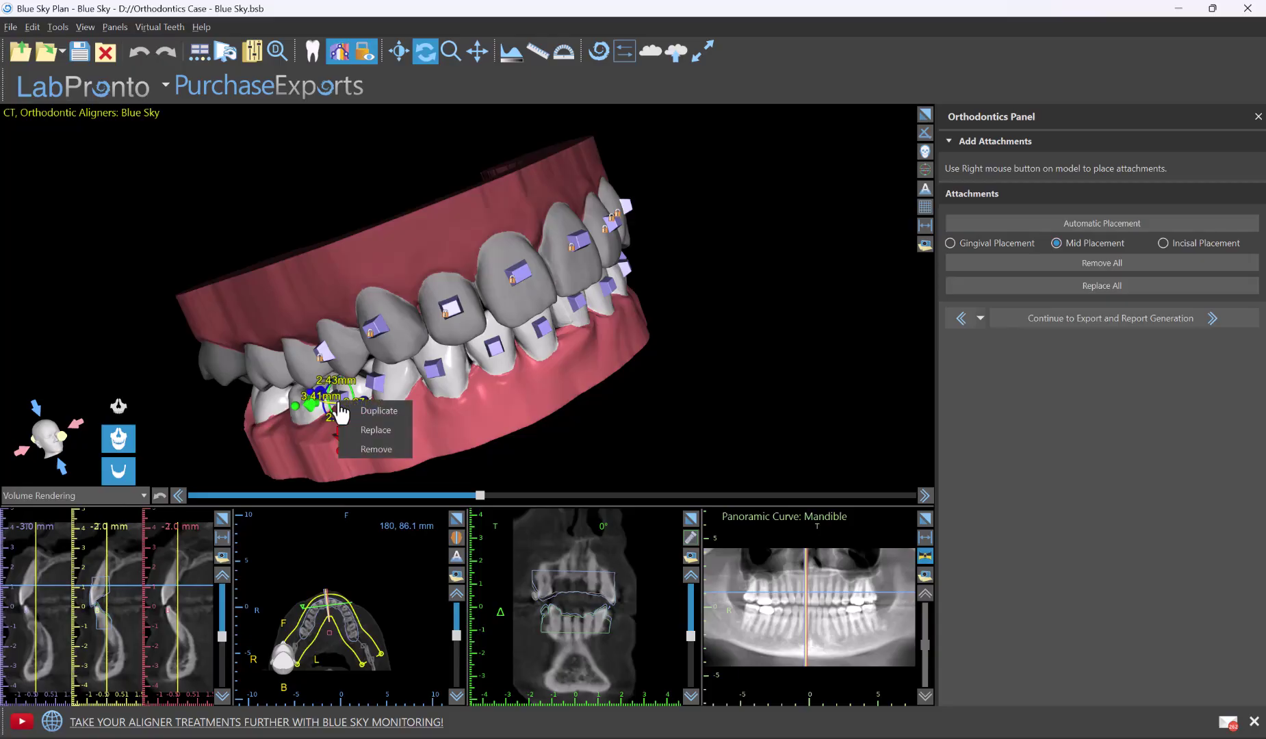
pyautogui.click(378, 410)
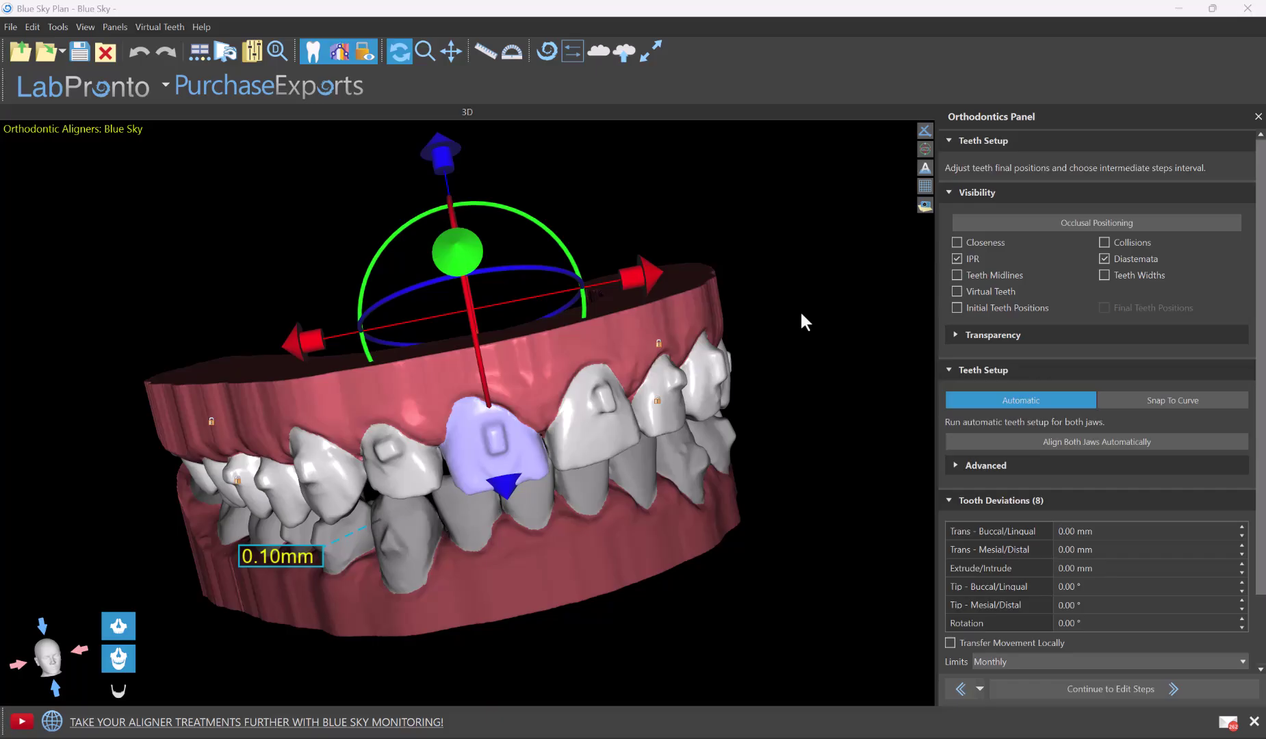
# Import the final tooth setup from the existing case project Orthodontics+Case+-+TP+40025 into the midcourse scan.
pyautogui.moveTo(554, 644); pyautogui.dragTo(628, 601)
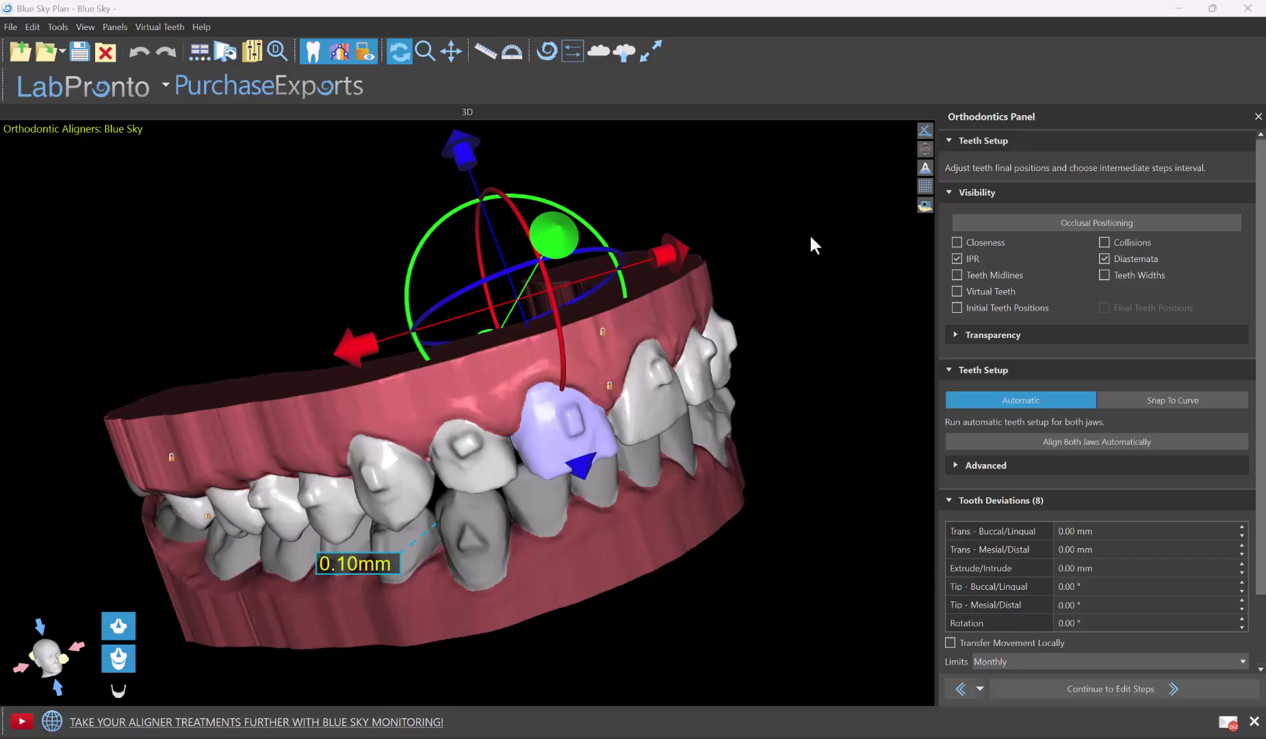
pyautogui.moveTo(821, 369); pyautogui.dragTo(827, 419)
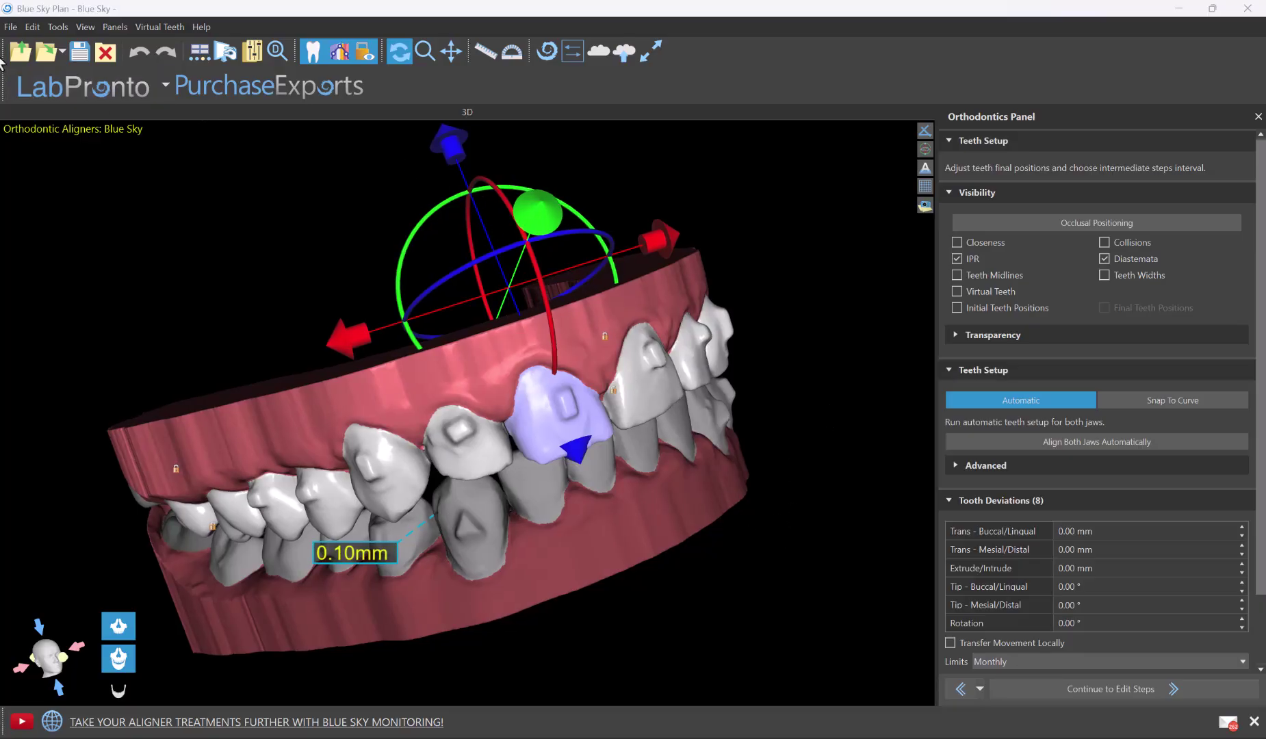
pyautogui.click(10, 27)
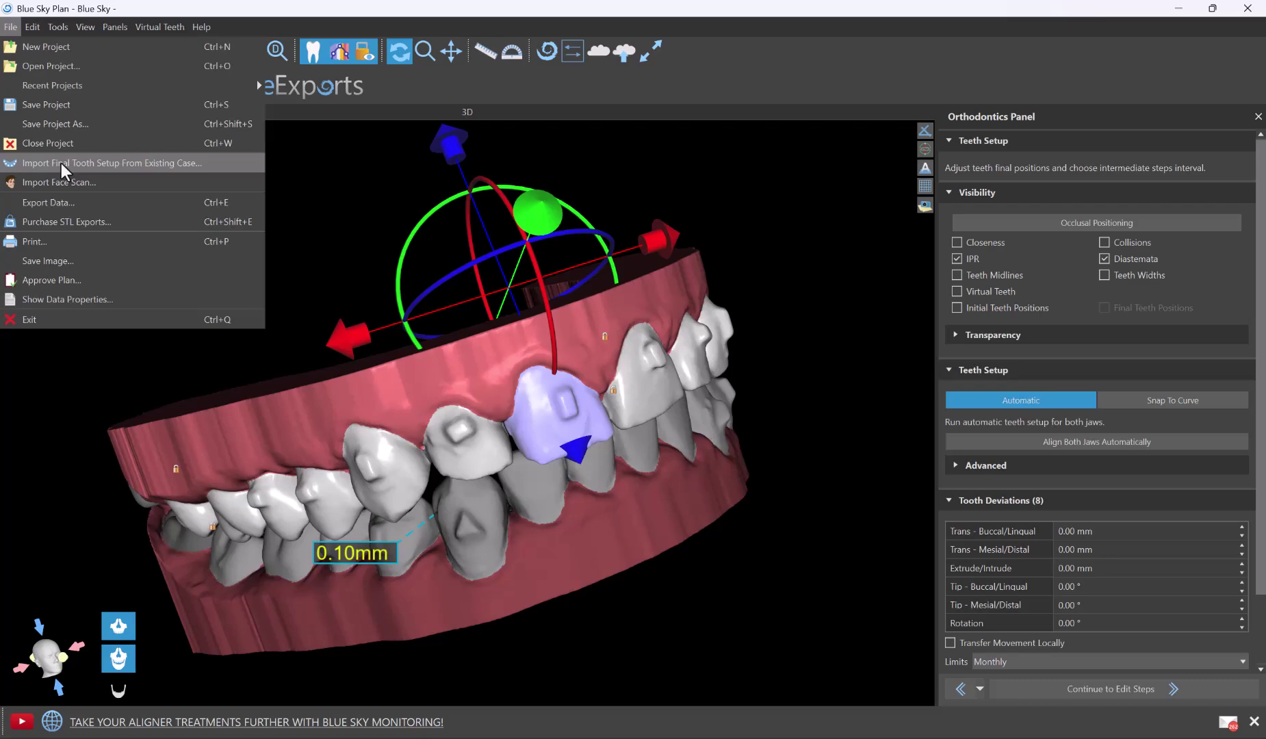
pyautogui.click(62, 163)
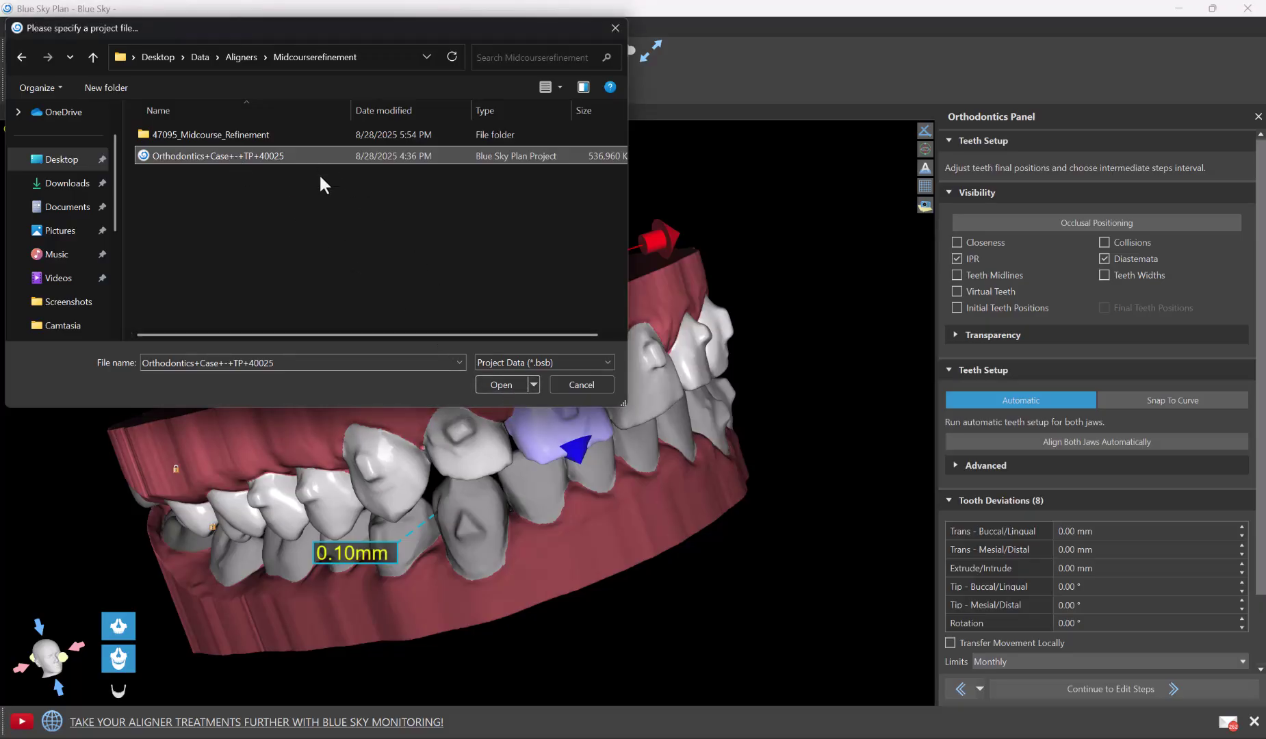
pyautogui.click(501, 386)
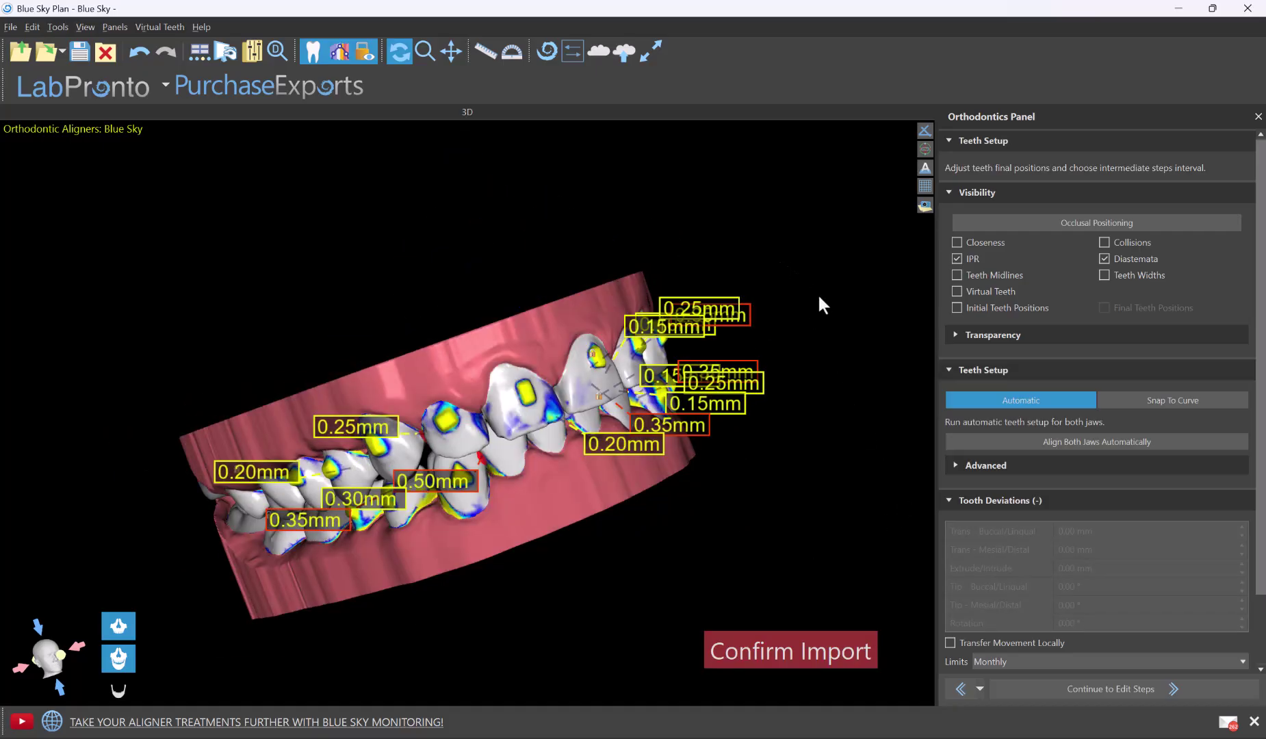
# Check the match of the imported tooth setup, confirm the import, and inspect the resulting teeth and IPR labels.
pyautogui.moveTo(821, 305); pyautogui.dragTo(849, 289)
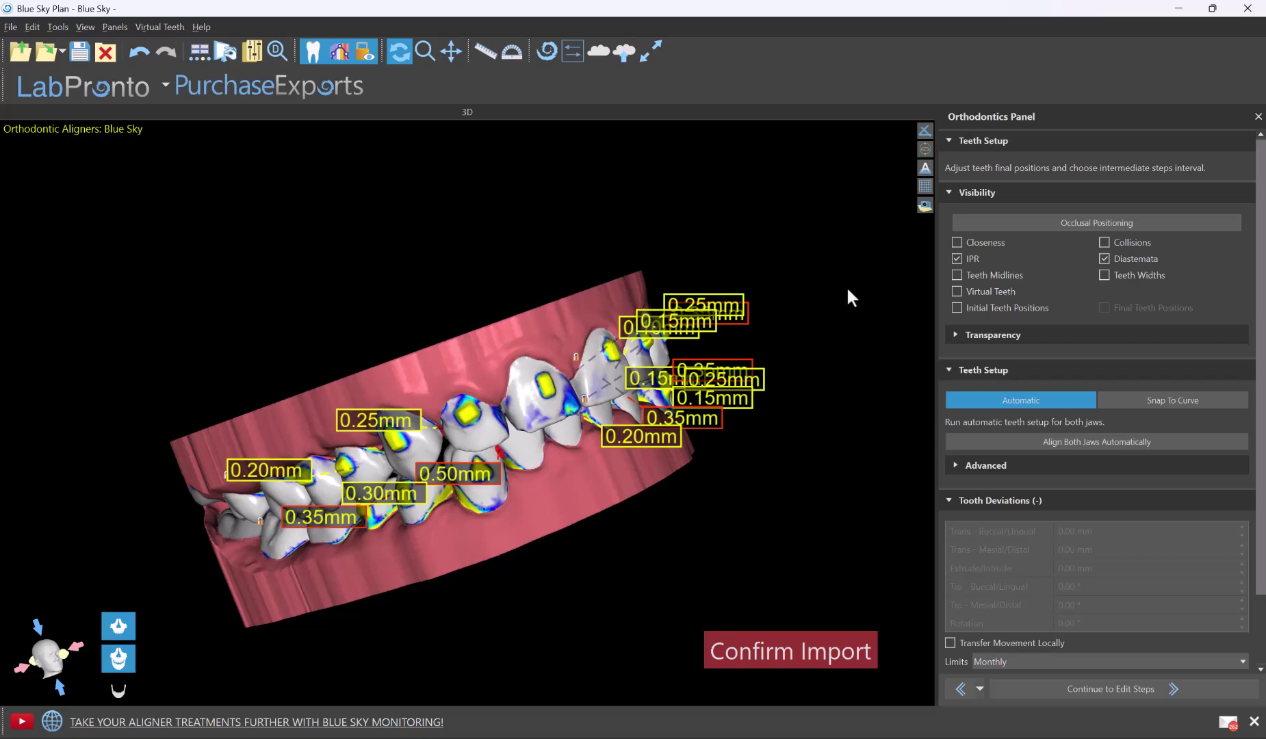
pyautogui.click(798, 654)
pyautogui.moveTo(798, 643); pyautogui.dragTo(803, 460)
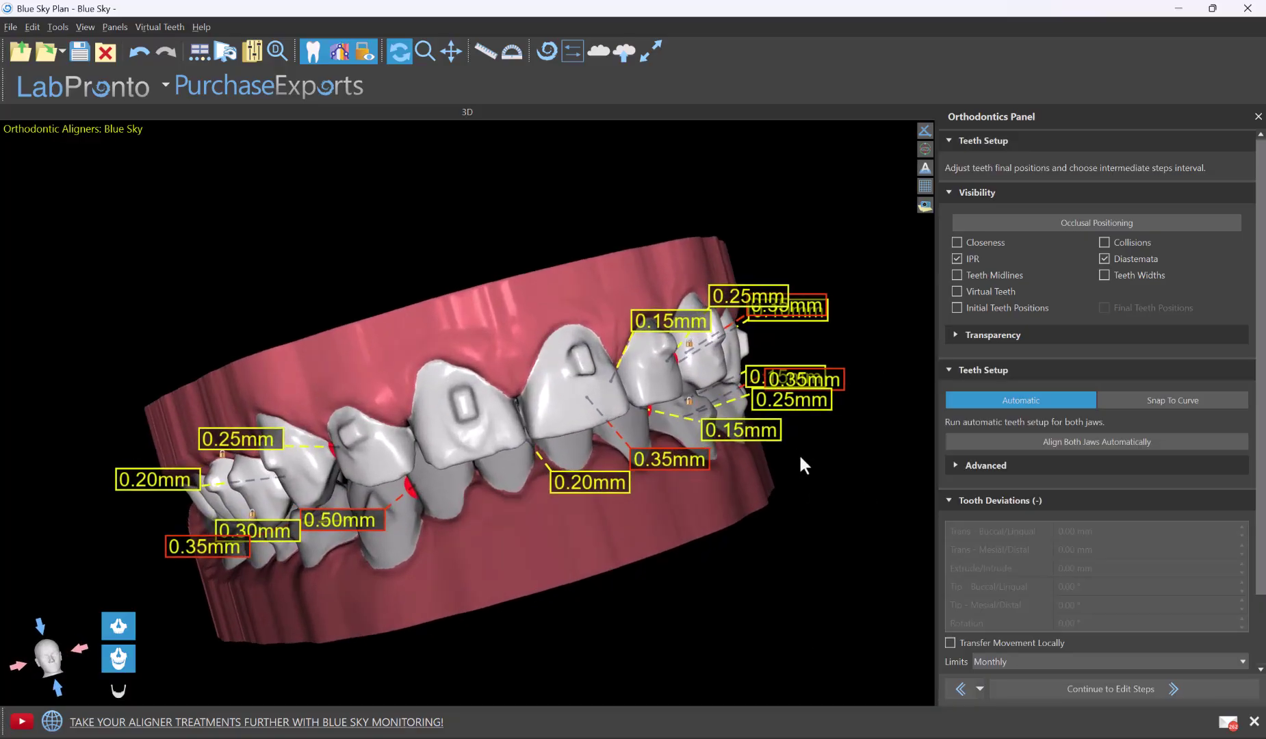
pyautogui.moveTo(592, 525); pyautogui.dragTo(658, 541)
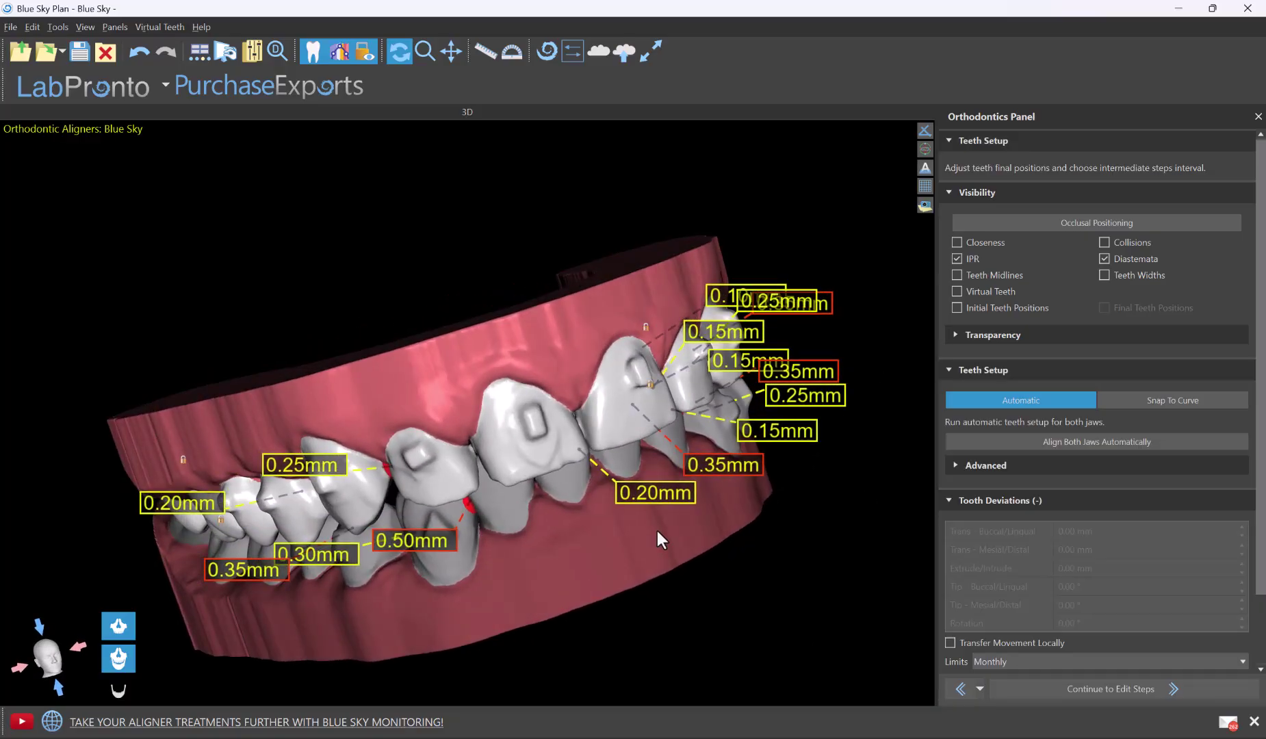
pyautogui.scroll(-1, 657, 531)
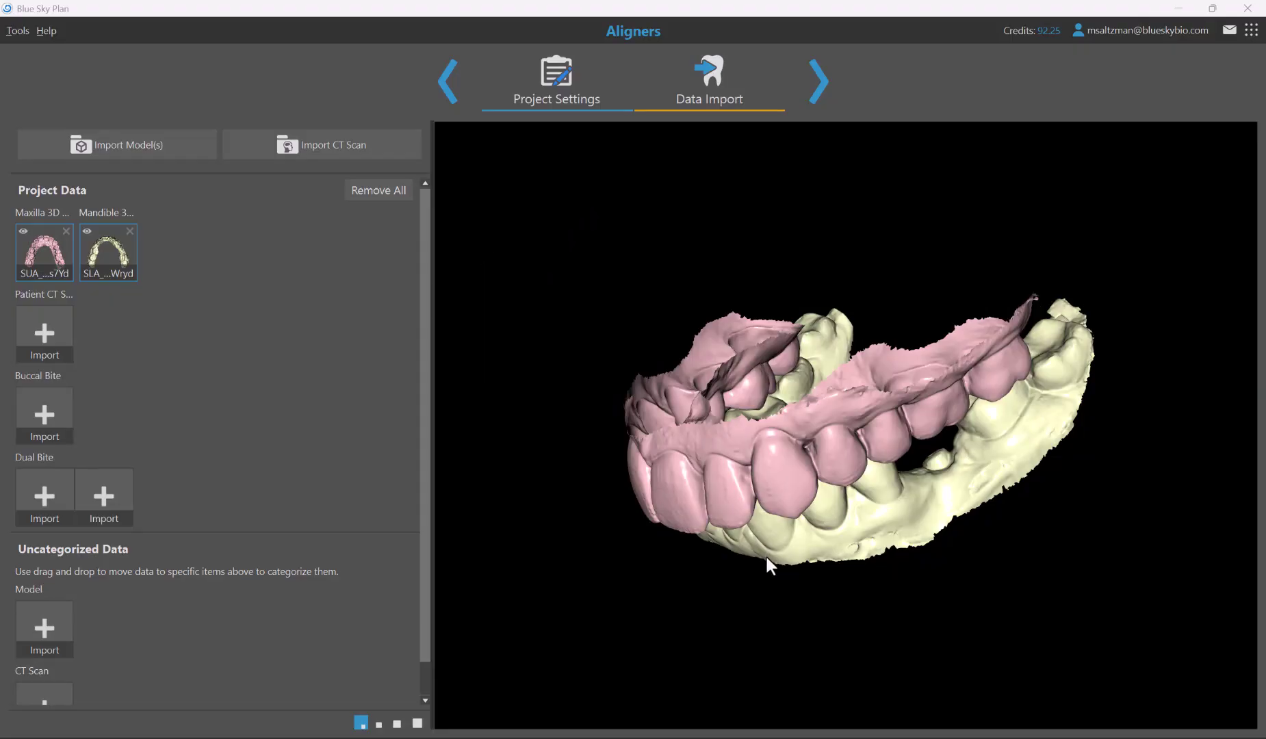
# Proceed from data import to model alignment with the new maxilla and mandible models.
pyautogui.click(811, 84)
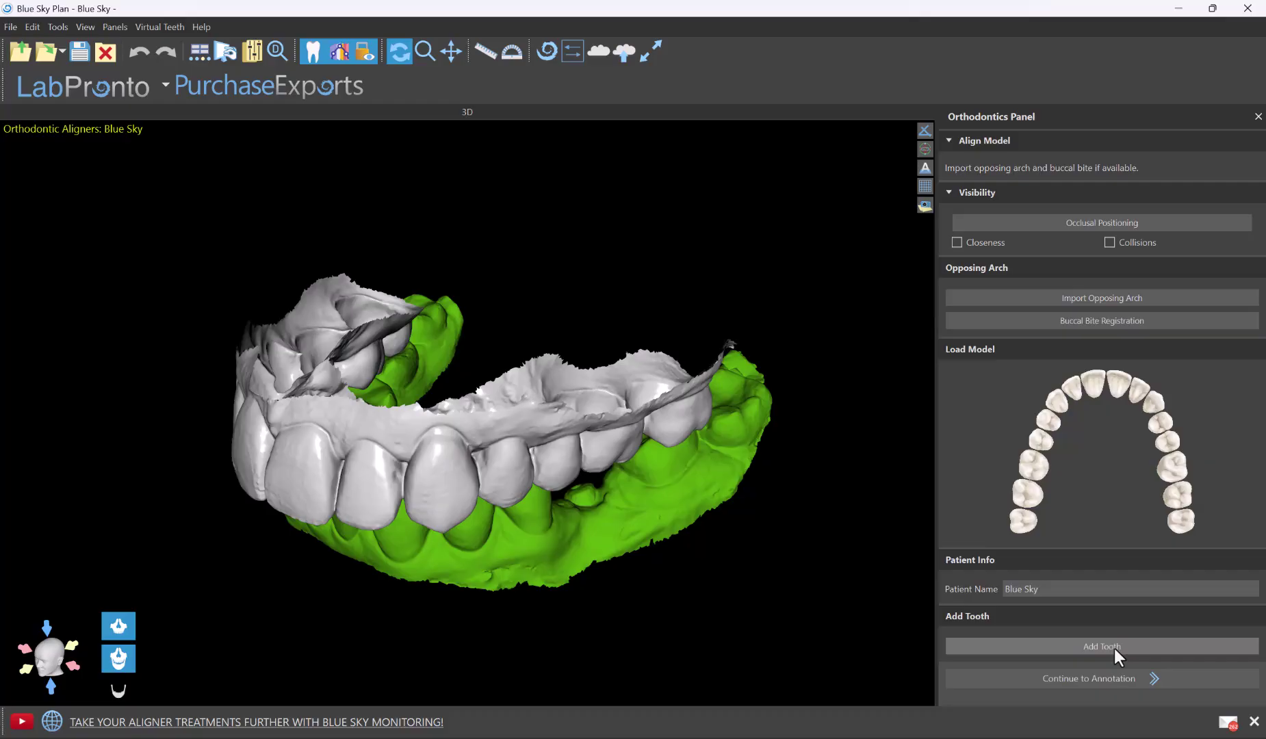
# Add an automatically created AI tooth for the missing Left Mandibular First Molar to the lower model.
pyautogui.click(1044, 645)
pyautogui.click(875, 366)
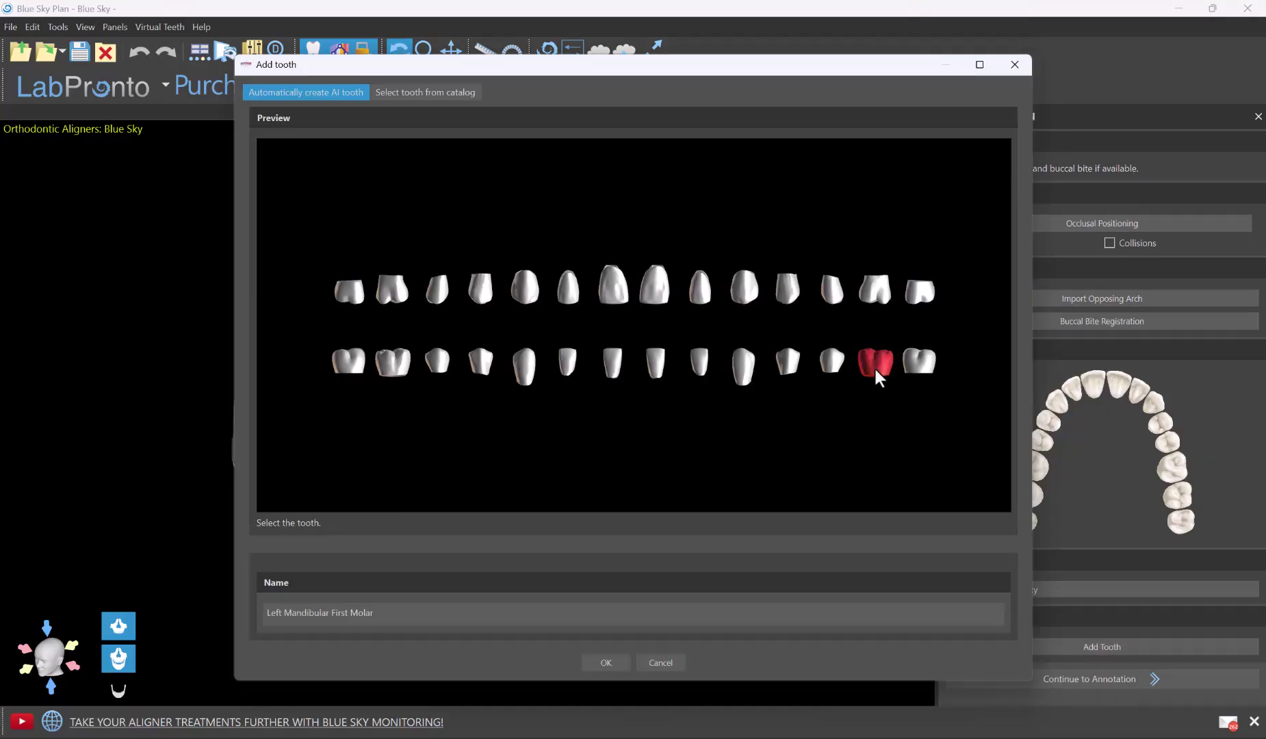
pyautogui.click(607, 661)
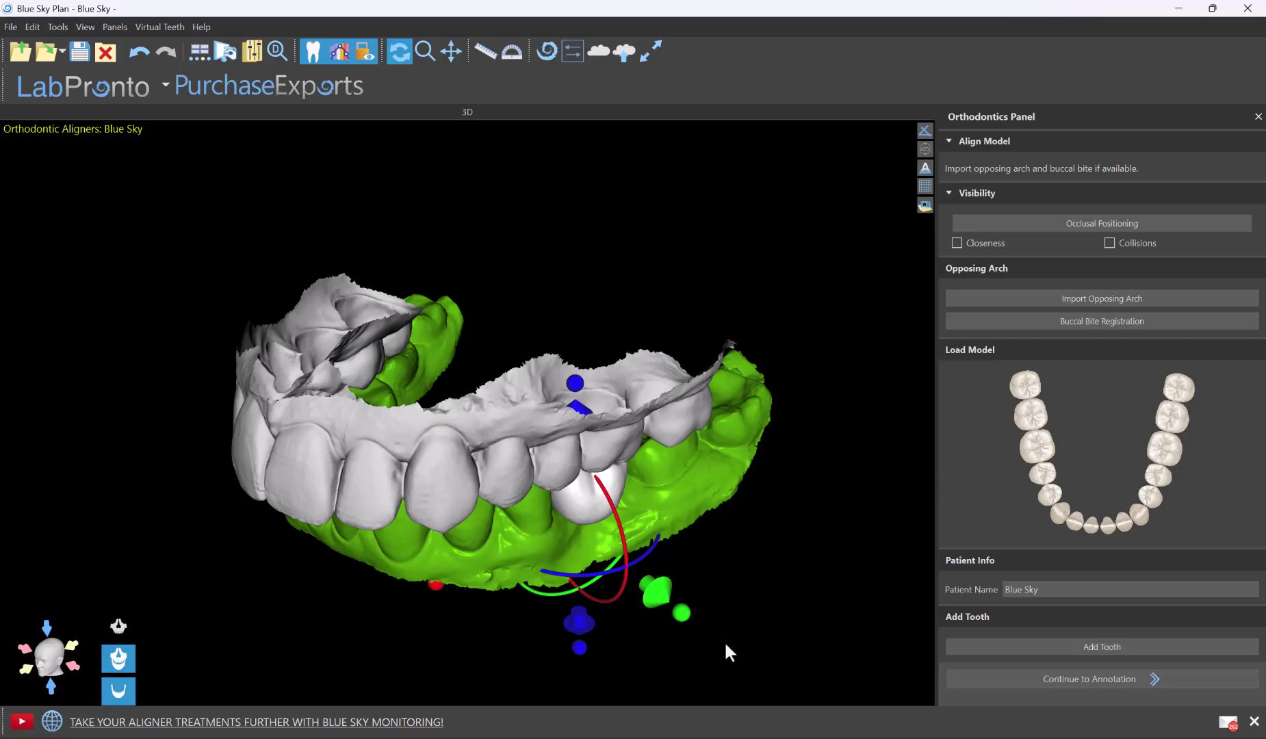
pyautogui.moveTo(724, 641); pyautogui.dragTo(591, 609)
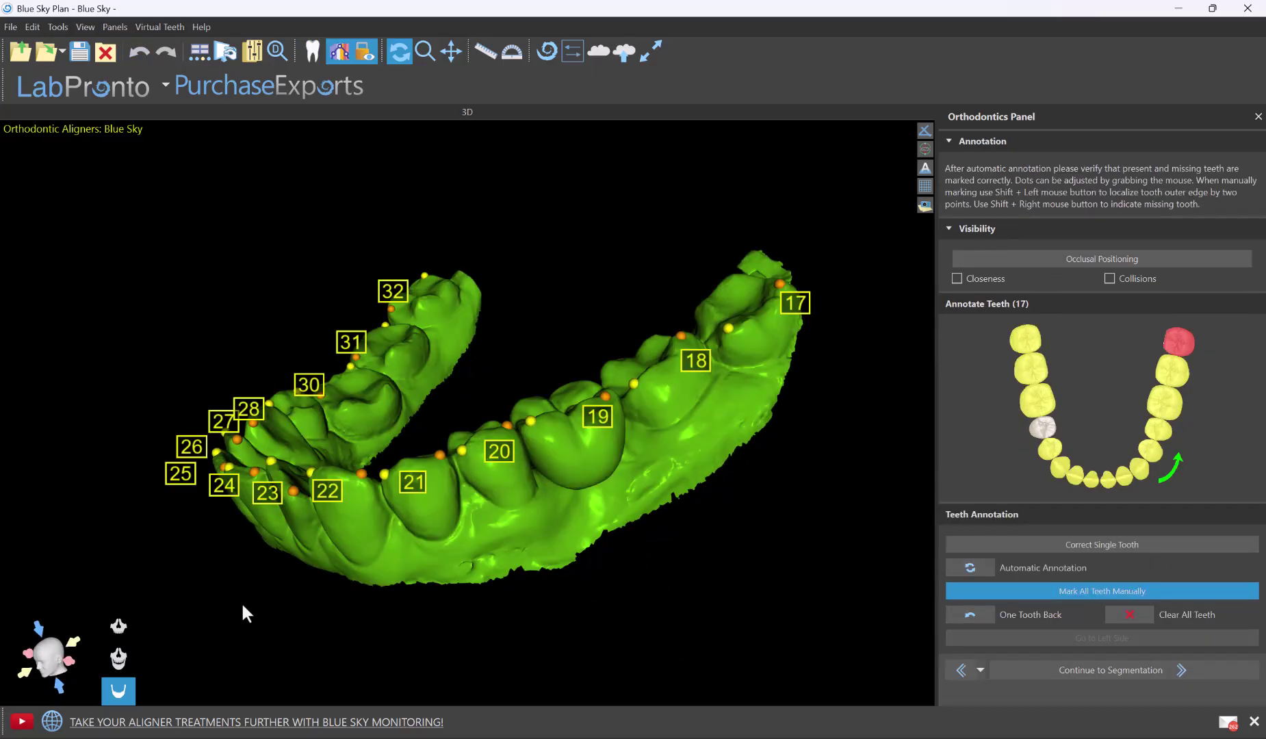
# Check the automatic annotation of the lower teeth and continue to segmentation.
pyautogui.moveTo(243, 607)
pyautogui.mouseDown()
pyautogui.moveTo(476, 569)
pyautogui.moveTo(630, 529)
pyautogui.moveTo(691, 489)
pyautogui.moveTo(325, 604)
pyautogui.moveTo(245, 611)
pyautogui.mouseUp()
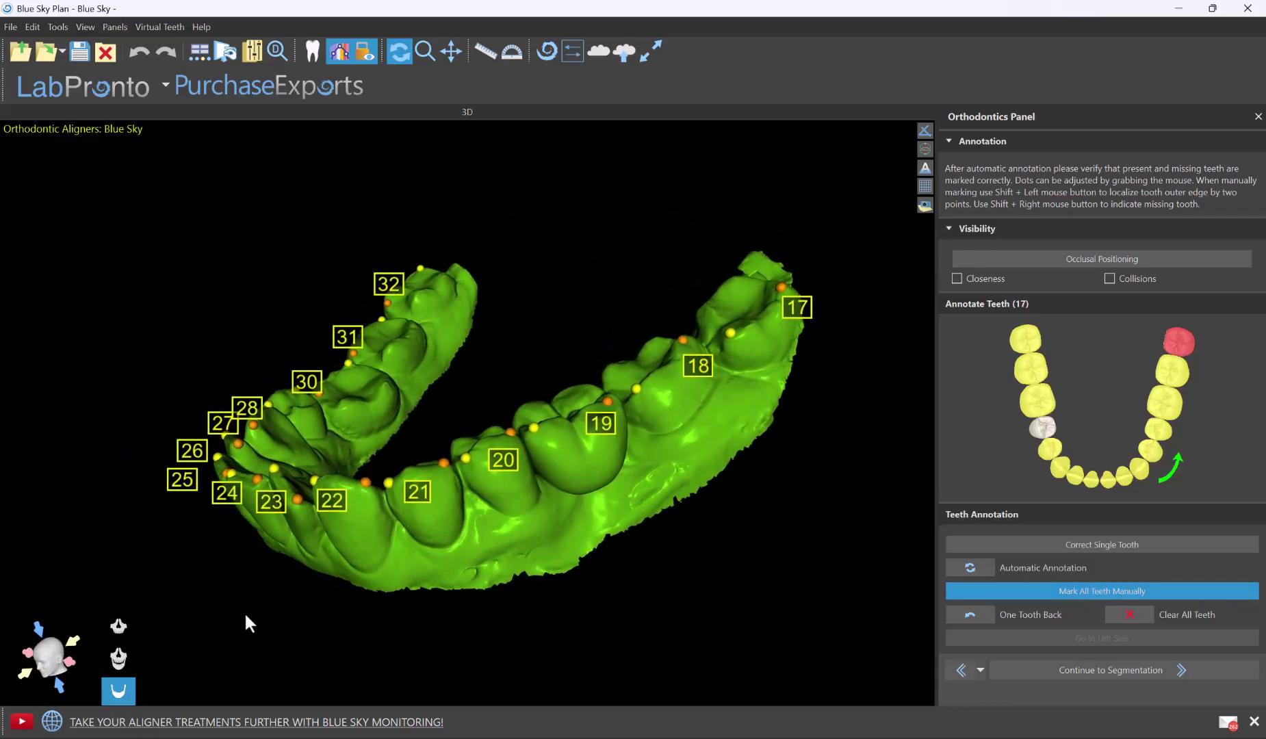
pyautogui.click(1112, 674)
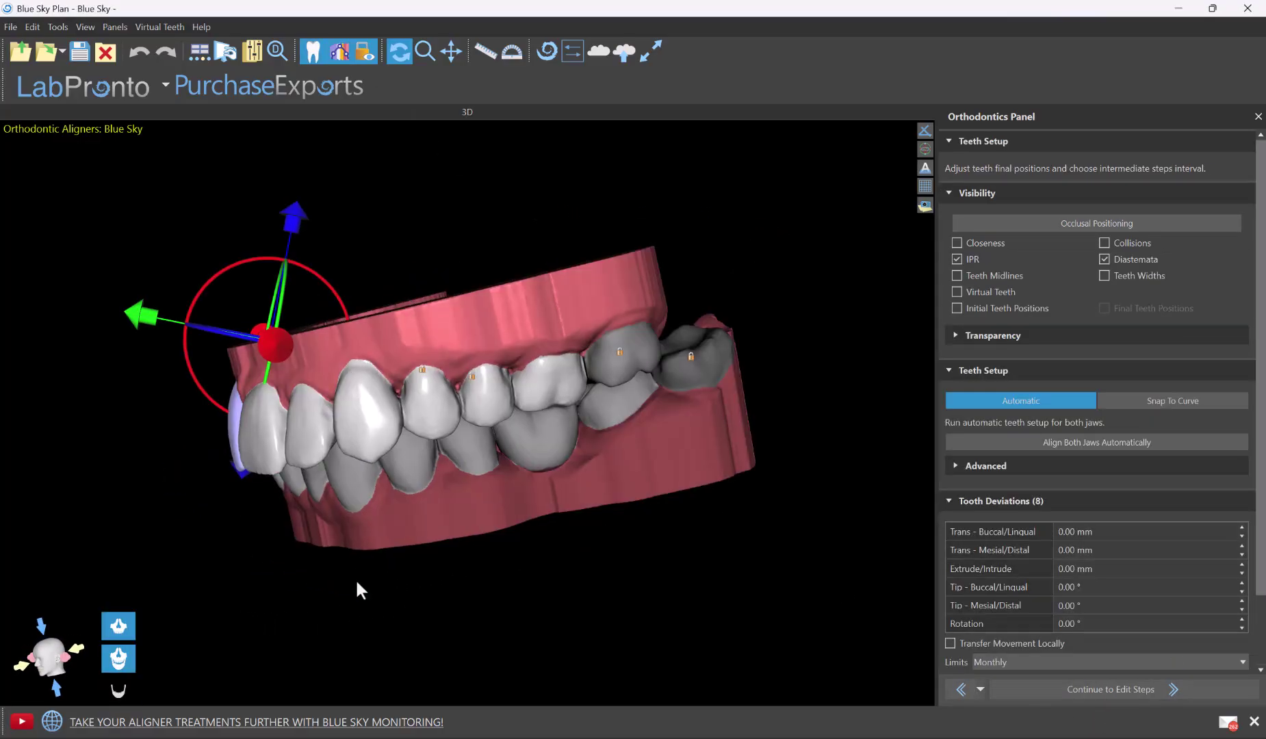
# Examine the teeth setup with both jaws together and with the lower jaw isolated.
pyautogui.moveTo(355, 579); pyautogui.dragTo(447, 548)
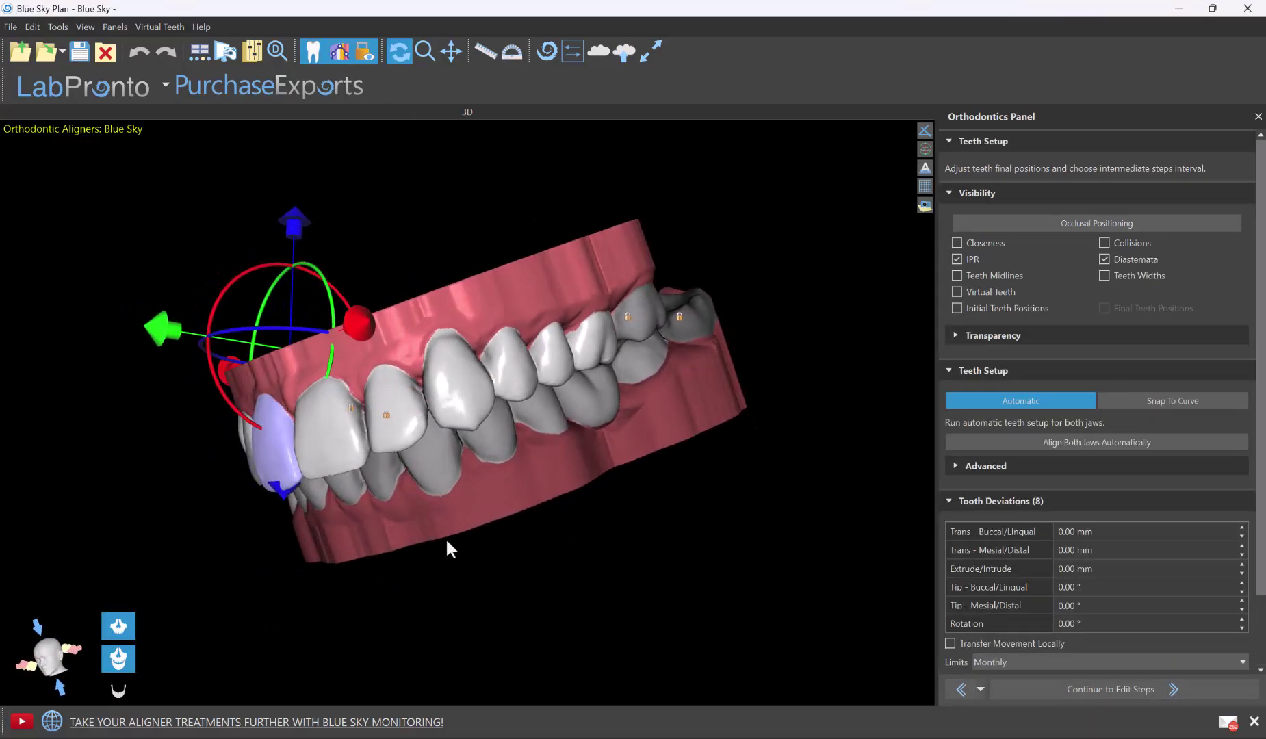
pyautogui.click(119, 691)
pyautogui.moveTo(215, 520); pyautogui.dragTo(80, 559)
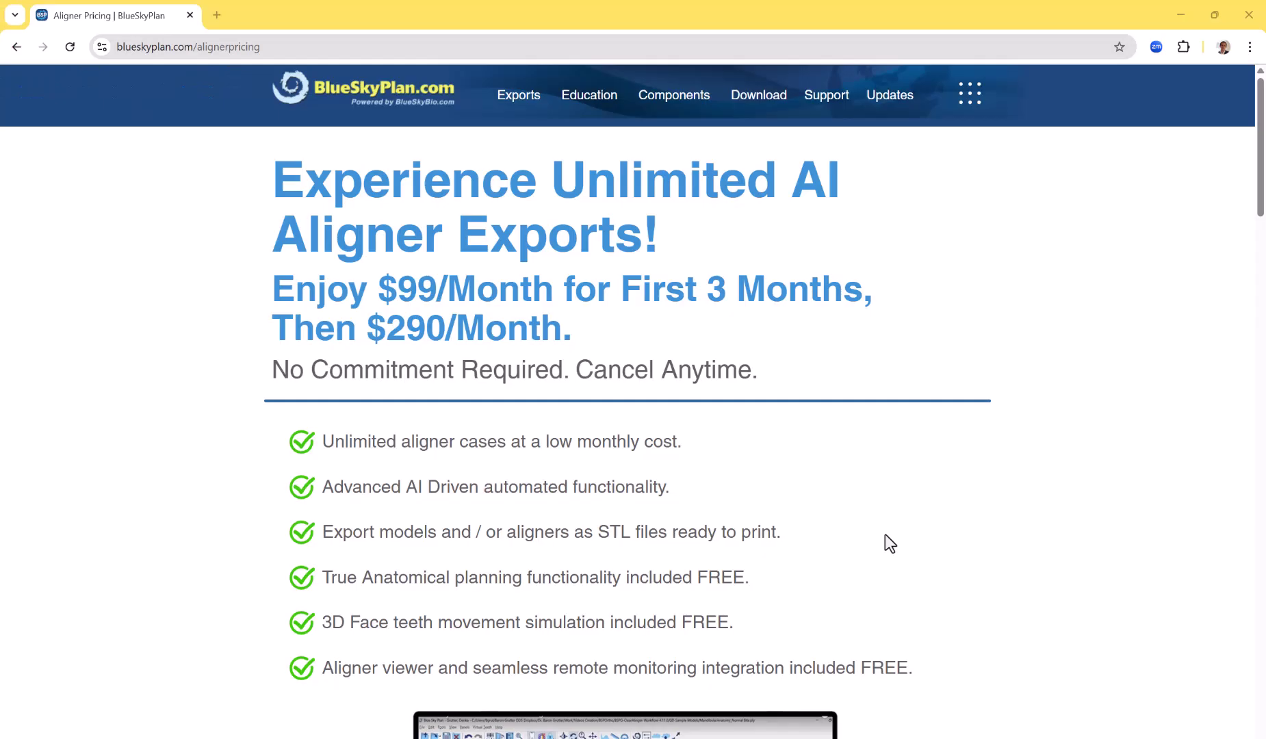